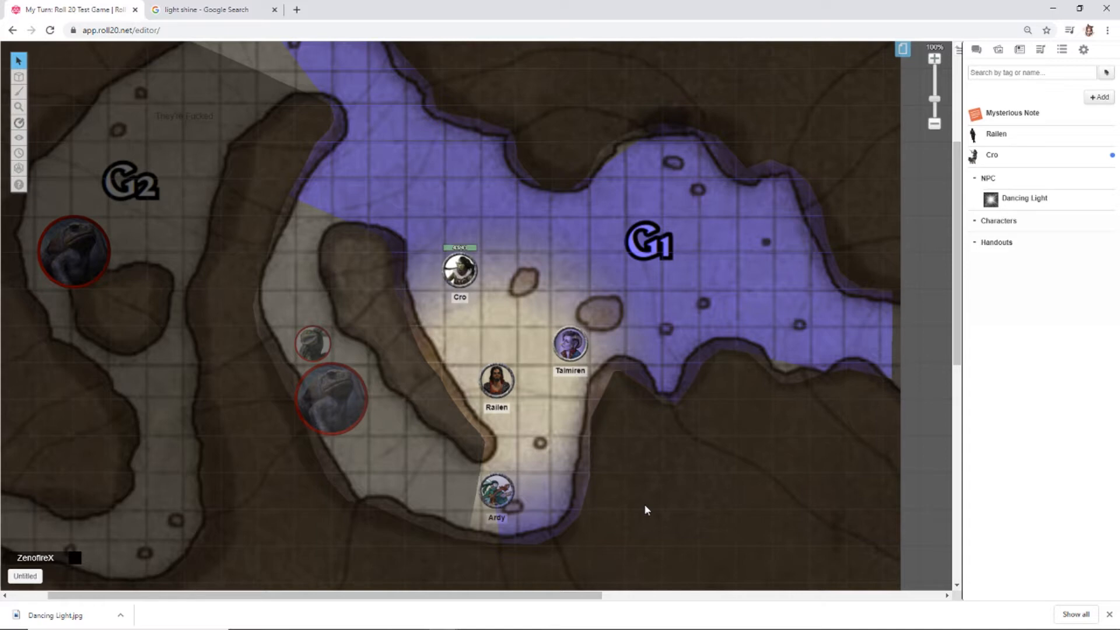
Step: Open the current map page's settings and review its size, scale, grid and legacy lighting options
{"action": "left_click", "coordinate": [899, 59]}
{"action": "left_click", "coordinate": [197, 56]}
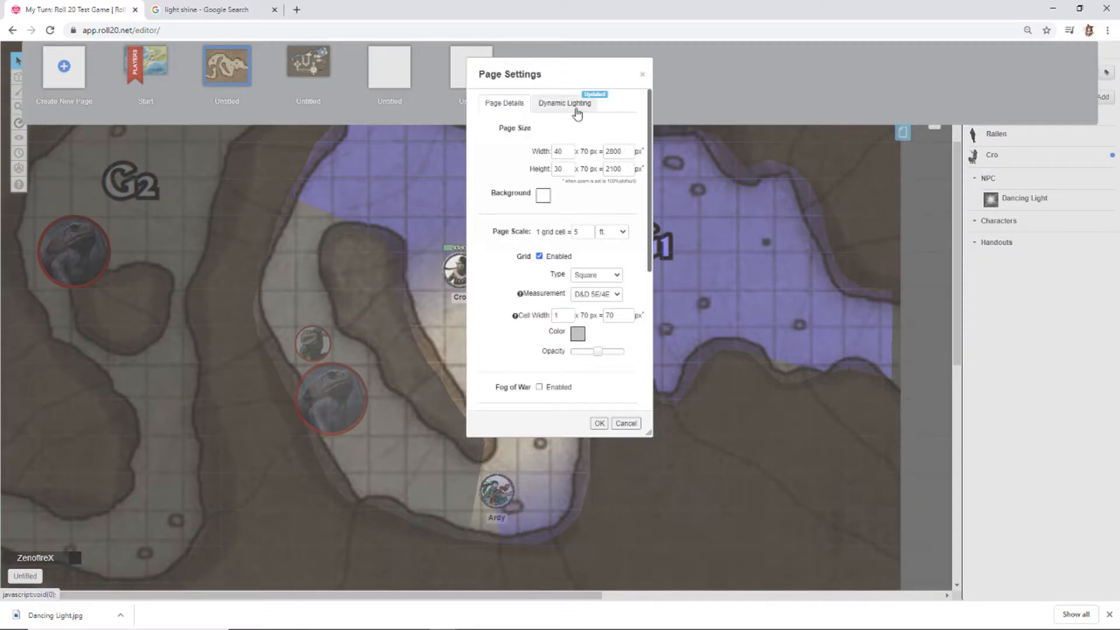
{"action": "scroll", "coordinate": [640, 193], "scroll_direction": "down", "scroll_amount": 3}
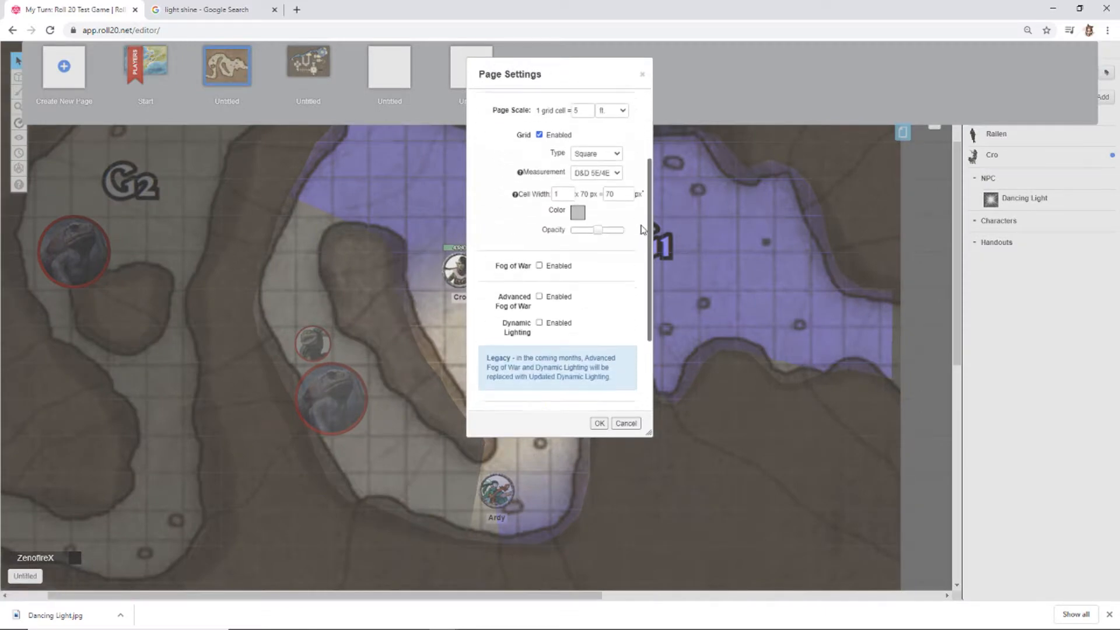
{"action": "scroll", "coordinate": [640, 245], "scroll_direction": "down", "scroll_amount": 1}
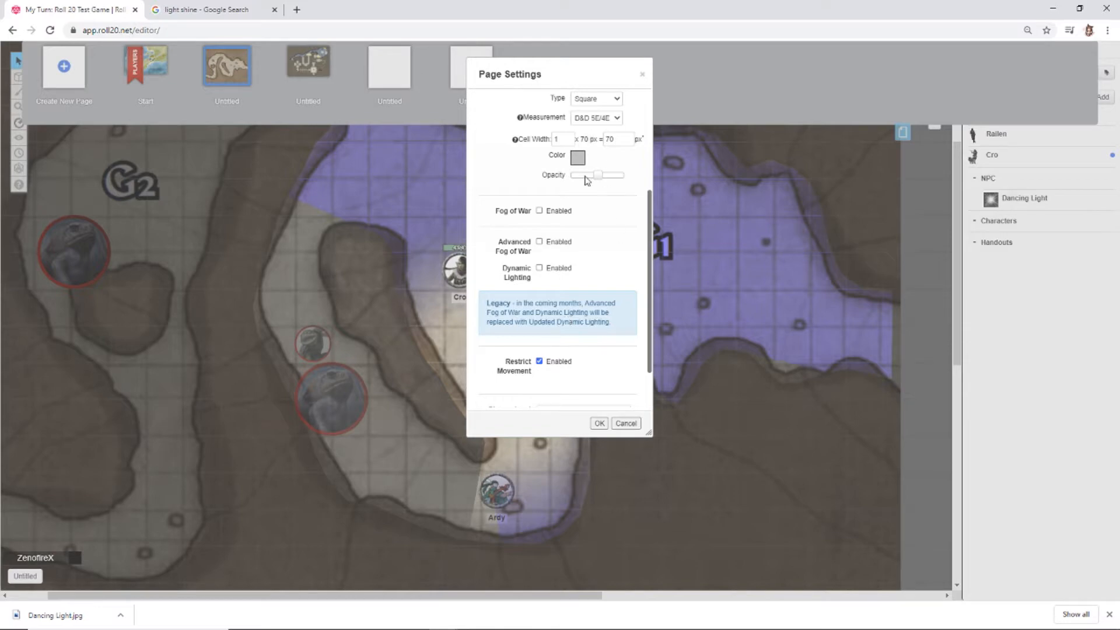
{"action": "scroll", "coordinate": [587, 179], "scroll_direction": "up", "scroll_amount": 3}
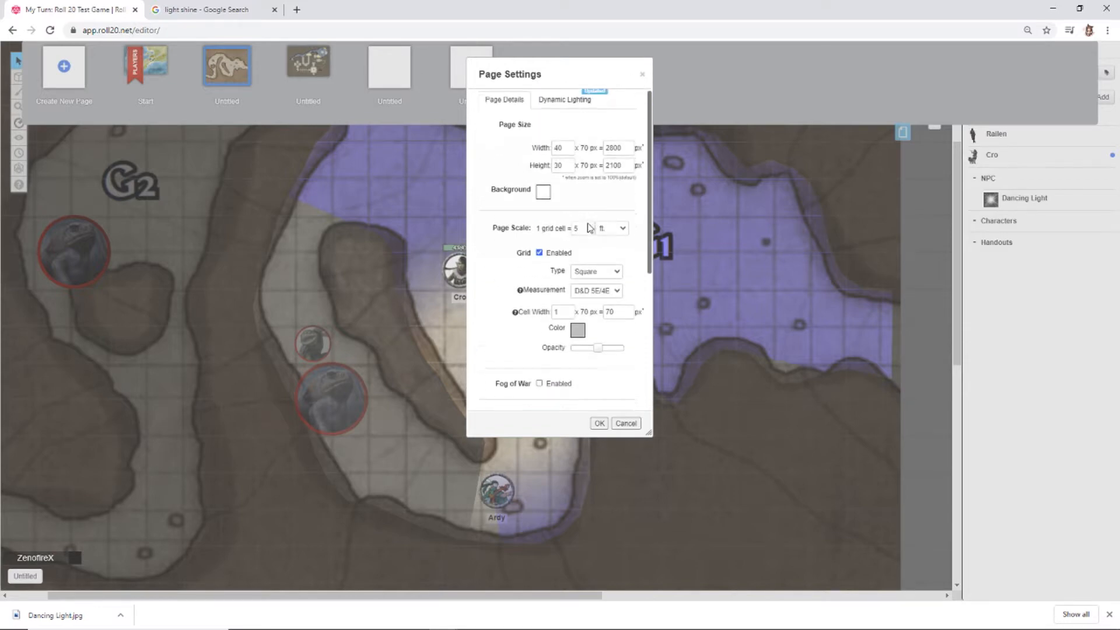
Step: Review the page's updated Dynamic Lighting options and nudge the Cro token to check how lighting updates during movement
{"action": "left_click", "coordinate": [571, 111]}
{"action": "scroll", "coordinate": [653, 154], "scroll_direction": "down", "scroll_amount": 1}
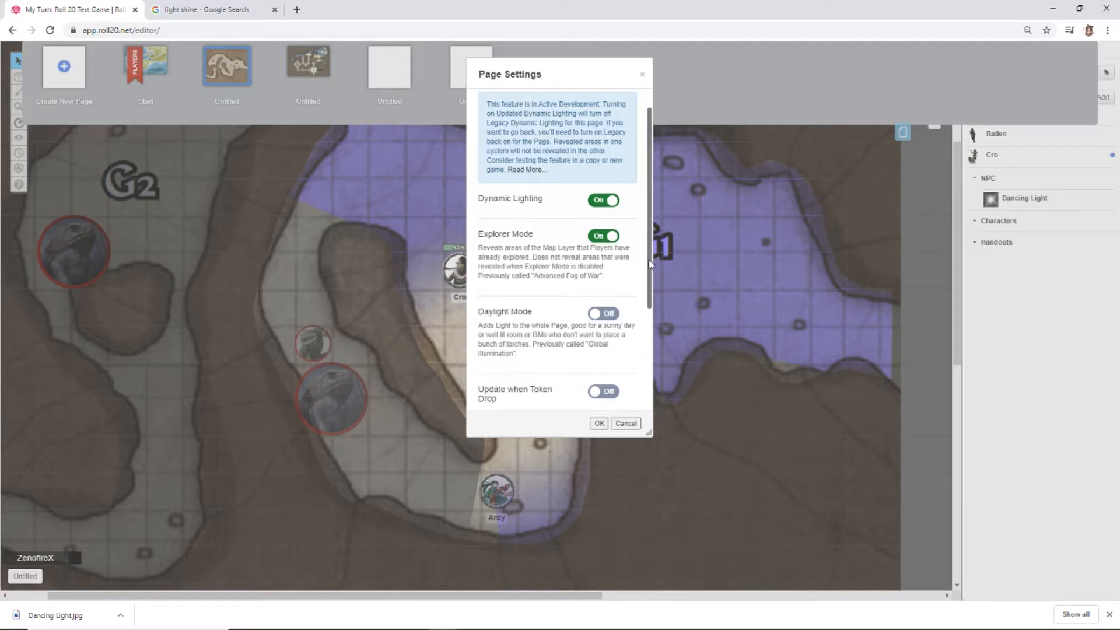
{"action": "scroll", "coordinate": [607, 274], "scroll_direction": "down", "scroll_amount": 1}
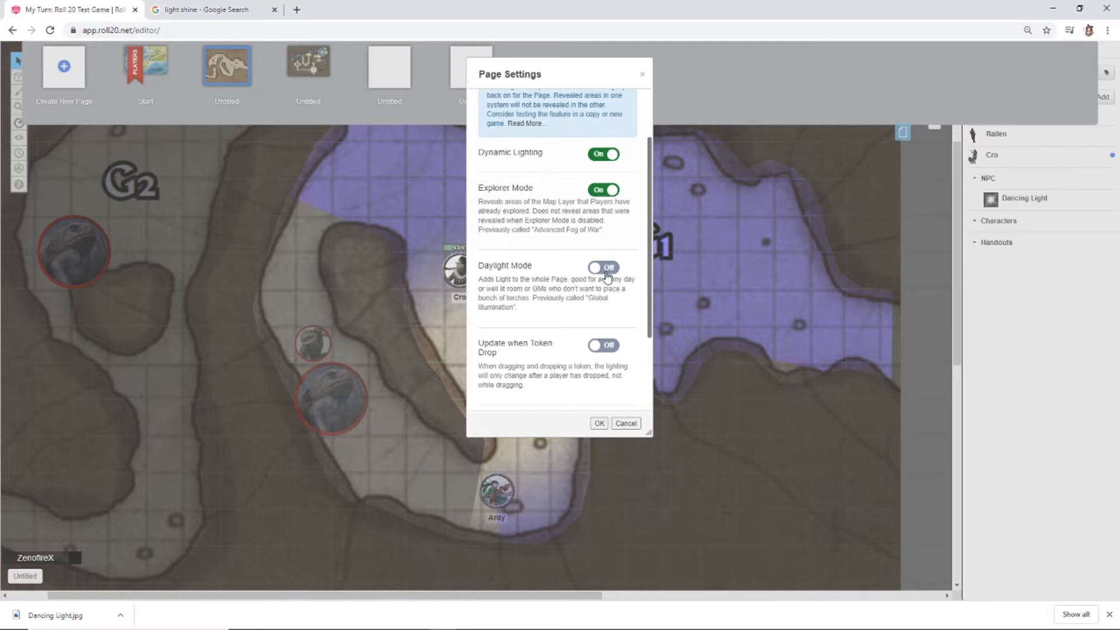
{"action": "scroll", "coordinate": [621, 318], "scroll_direction": "down", "scroll_amount": 1}
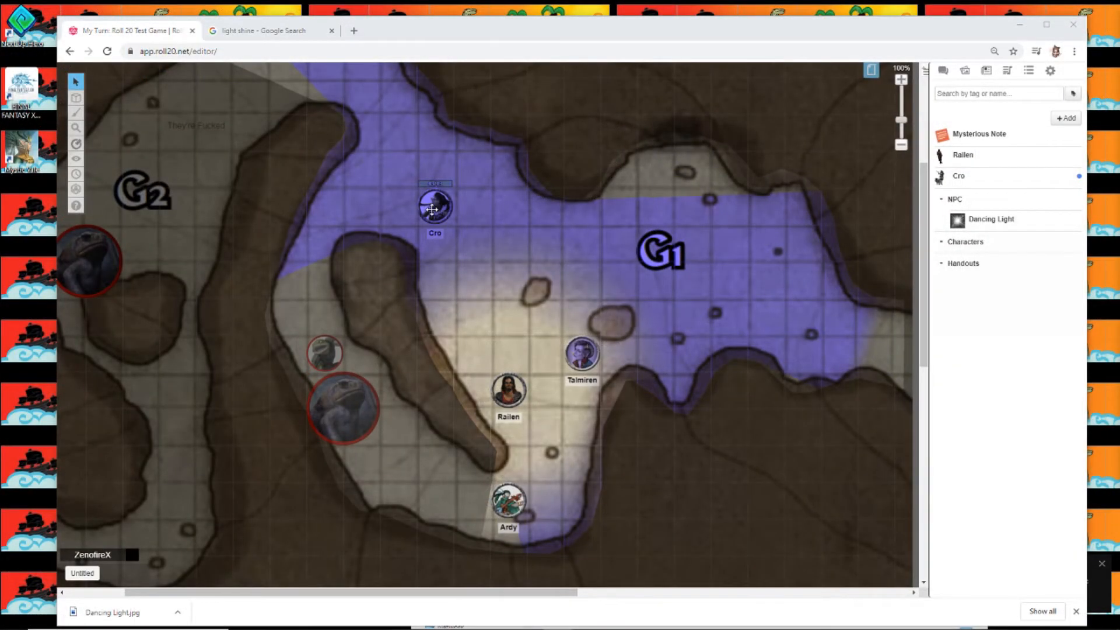
{"action": "mouse_move", "coordinate": [432, 209]}
{"action": "left_mouse_down"}
{"action": "mouse_move", "coordinate": [387, 125]}
{"action": "mouse_move", "coordinate": [353, 90]}
{"action": "mouse_move", "coordinate": [222, 101]}
{"action": "mouse_move", "coordinate": [184, 126]}
{"action": "mouse_move", "coordinate": [166, 206]}
{"action": "mouse_move", "coordinate": [187, 335]}
{"action": "mouse_move", "coordinate": [195, 171]}
{"action": "mouse_move", "coordinate": [255, 87]}
{"action": "mouse_move", "coordinate": [332, 91]}
{"action": "mouse_move", "coordinate": [355, 175]}
{"action": "mouse_move", "coordinate": [292, 286]}
{"action": "mouse_move", "coordinate": [332, 222]}
{"action": "mouse_move", "coordinate": [432, 195]}
{"action": "mouse_move", "coordinate": [434, 207]}
{"action": "left_mouse_up"}
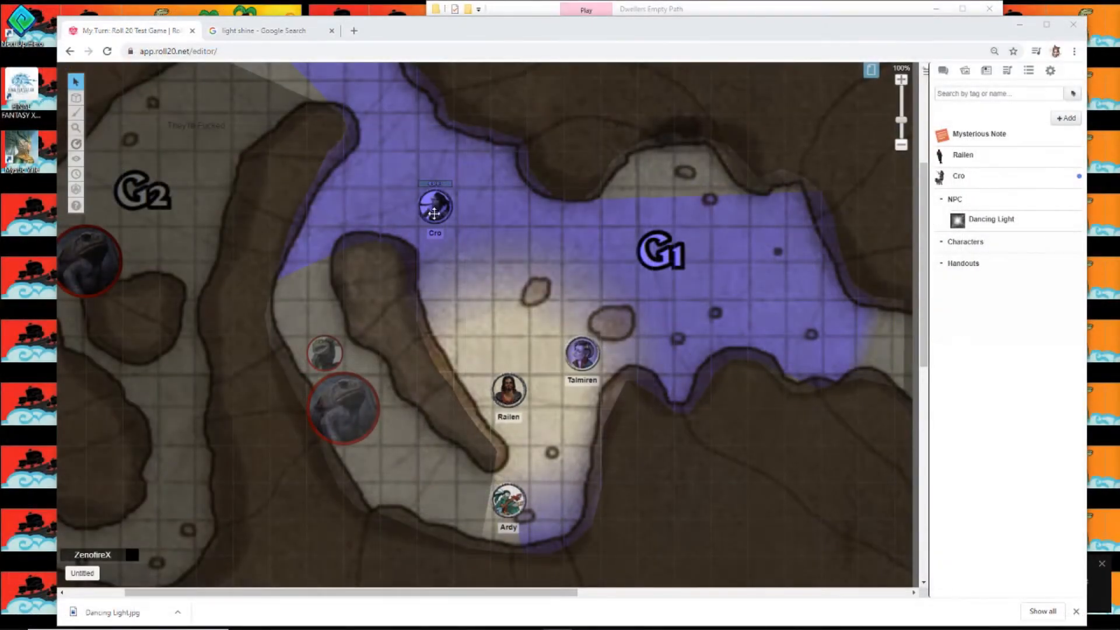
{"action": "left_click_drag", "start_coordinate": [437, 197], "coordinate": [461, 214]}
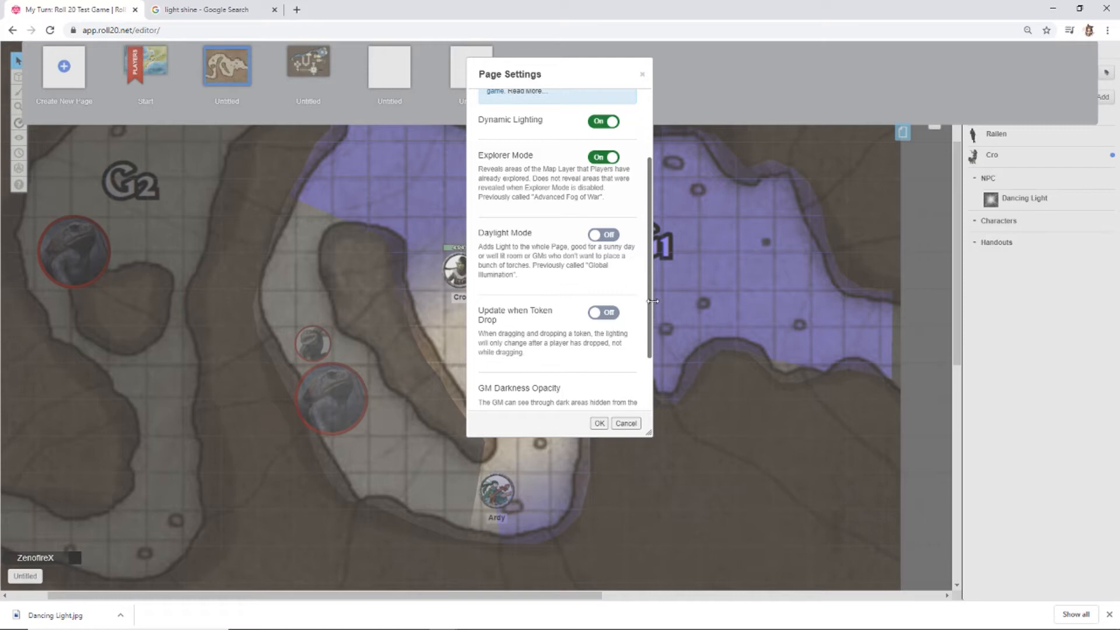
Step: Set the page's GM Darkness Opacity to 60% and save the page settings
{"action": "left_click_drag", "start_coordinate": [649, 303], "coordinate": [646, 358]}
{"action": "left_click_drag", "start_coordinate": [560, 376], "coordinate": [557, 377]}
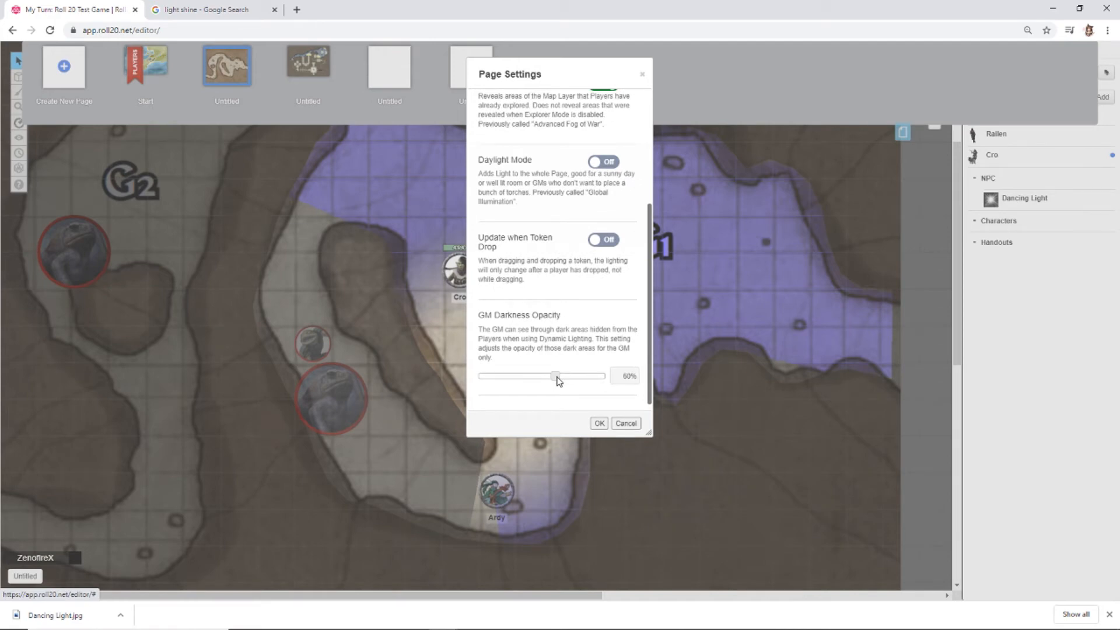
{"action": "left_click", "coordinate": [599, 423]}
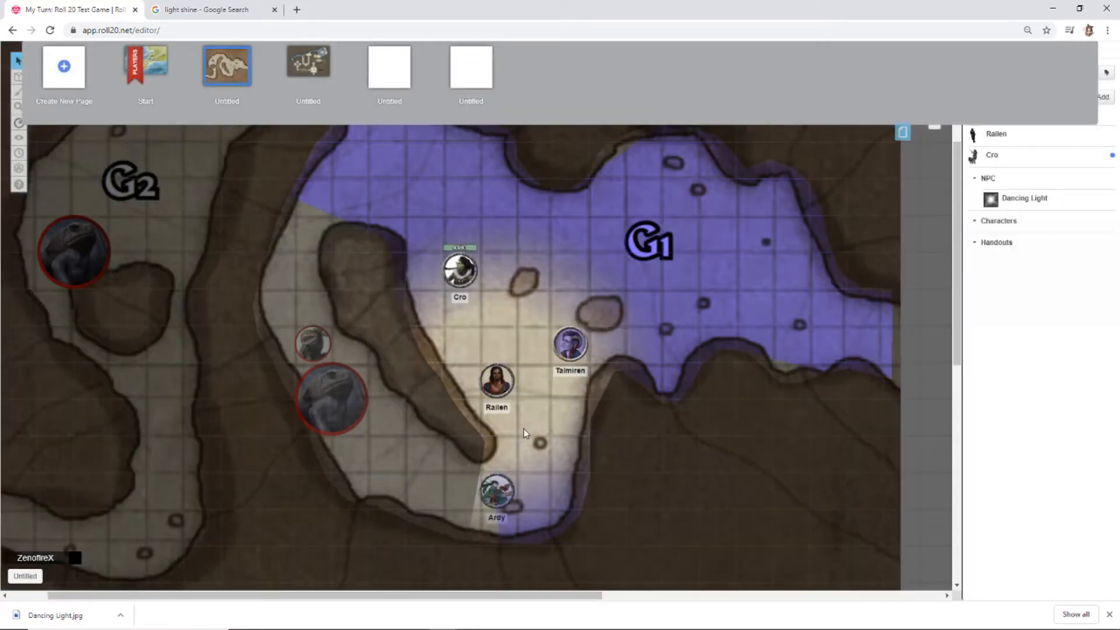
Step: Collapse the page list and move the Cro token one square left and two squares up, leaving it deselected
{"action": "left_click", "coordinate": [901, 136]}
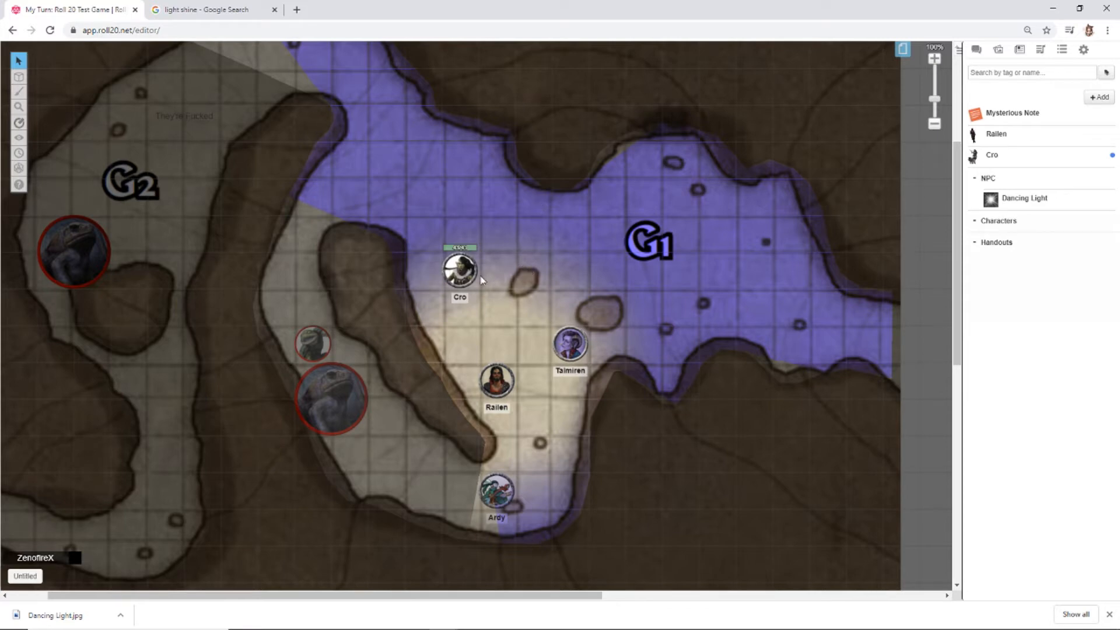
{"action": "left_click_drag", "start_coordinate": [462, 275], "coordinate": [431, 201]}
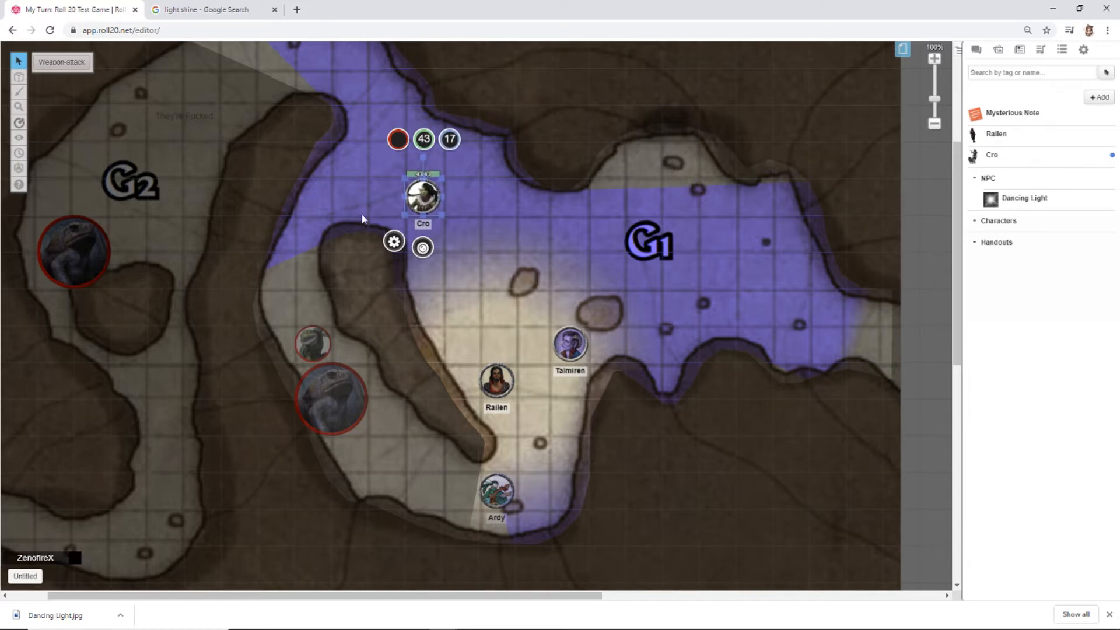
{"action": "left_click", "coordinate": [327, 231]}
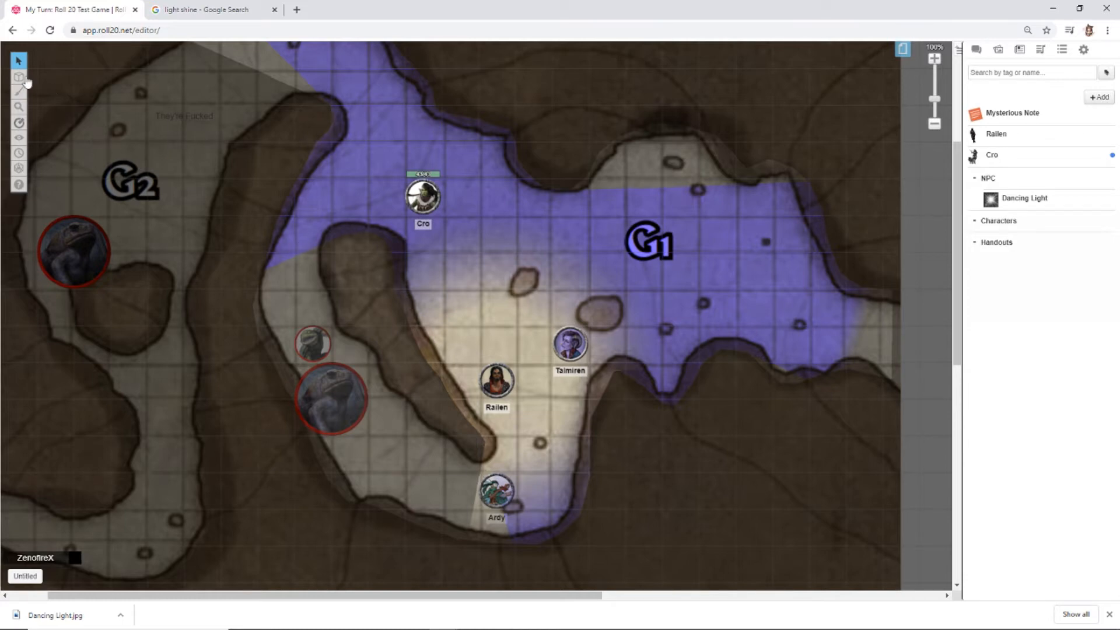
Step: Inspect the wall lines on the Dynamic Lighting layer and return to the Objects & Tokens layer
{"action": "mouse_move", "coordinate": [23, 79]}
{"action": "left_click", "coordinate": [106, 105]}
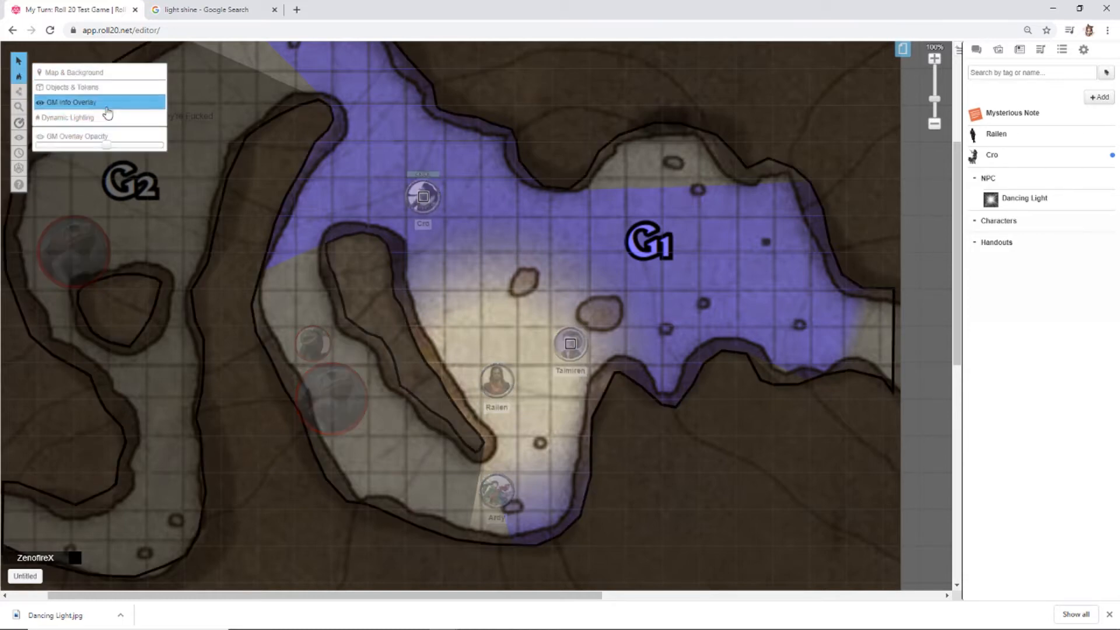
{"action": "mouse_move", "coordinate": [19, 91]}
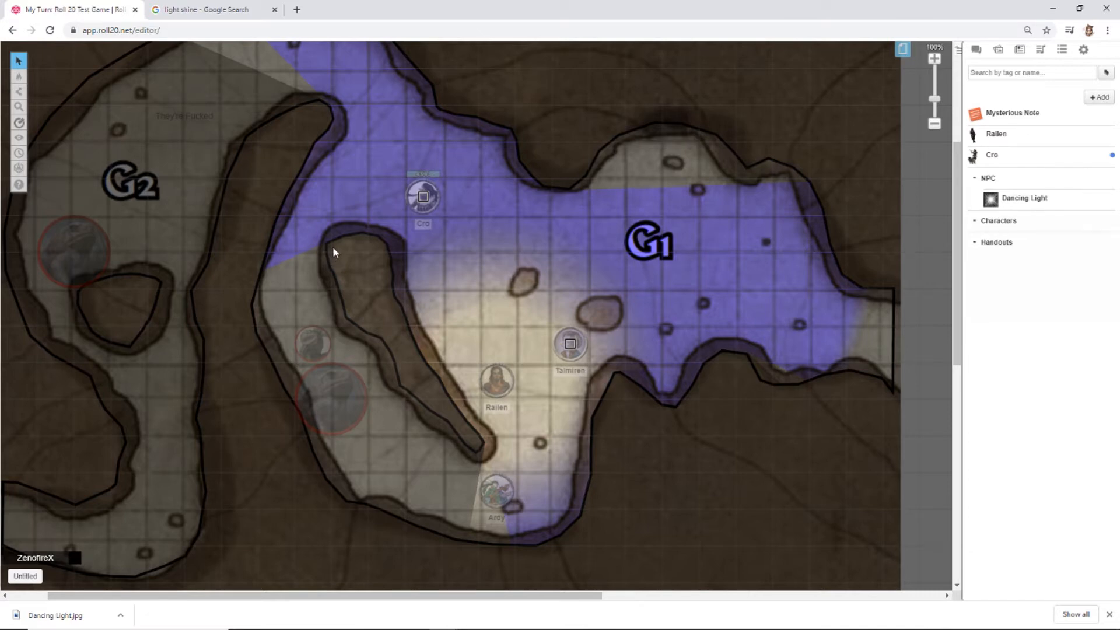
{"action": "left_click", "coordinate": [59, 89]}
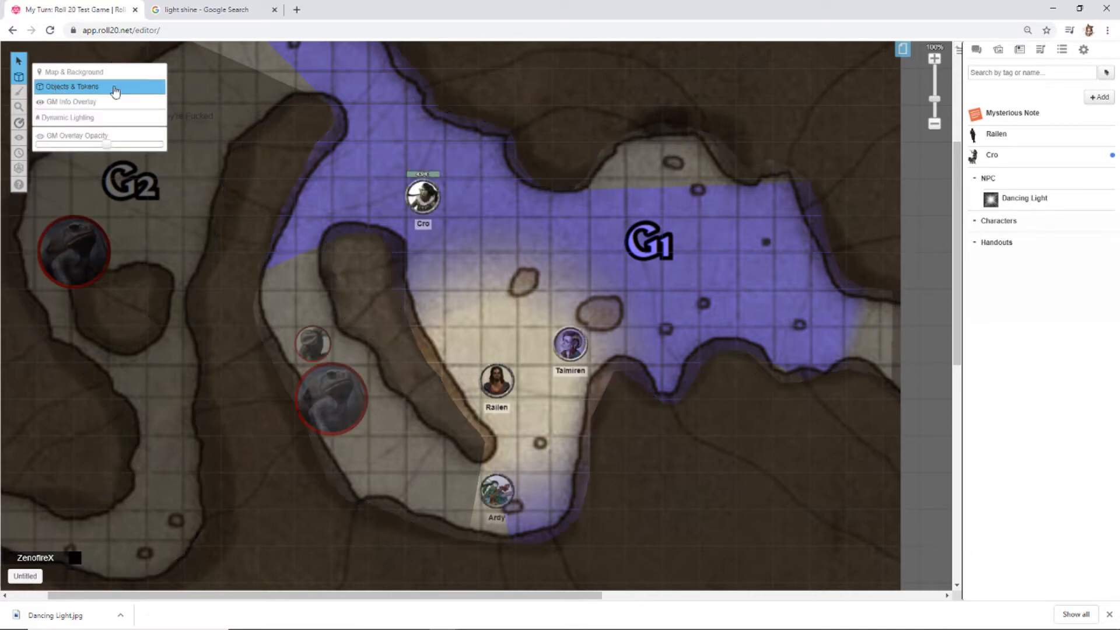
Step: Select the Cro, Railen and Ardy tokens in turn to compare what each one sees on the map
{"action": "left_click", "coordinate": [420, 197]}
{"action": "left_click", "coordinate": [341, 211]}
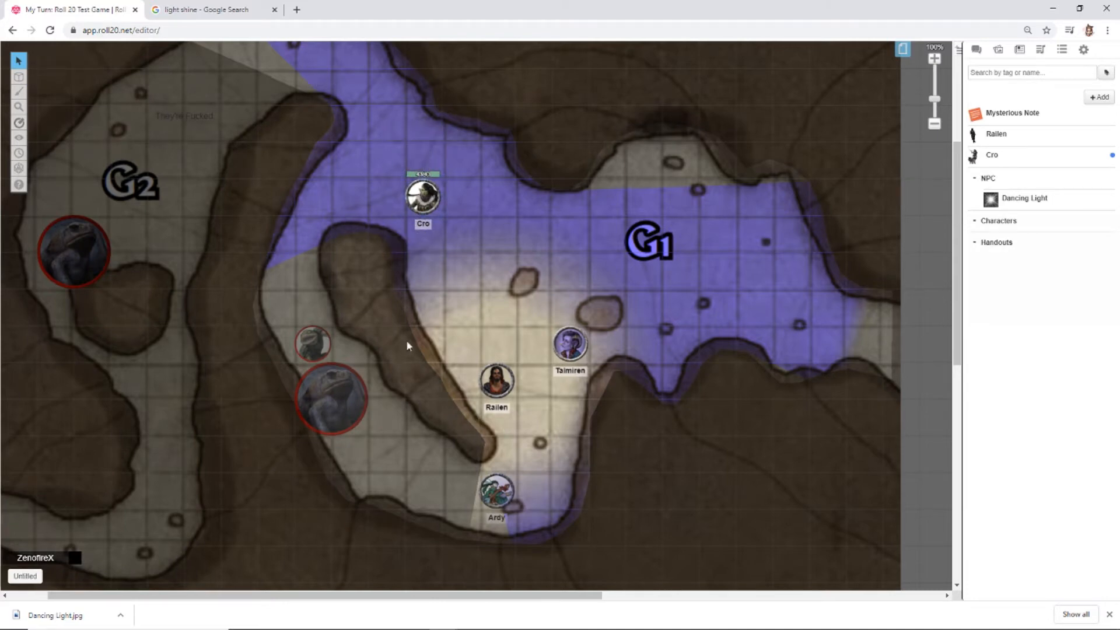
{"action": "left_click", "coordinate": [496, 382]}
{"action": "left_click", "coordinate": [561, 401]}
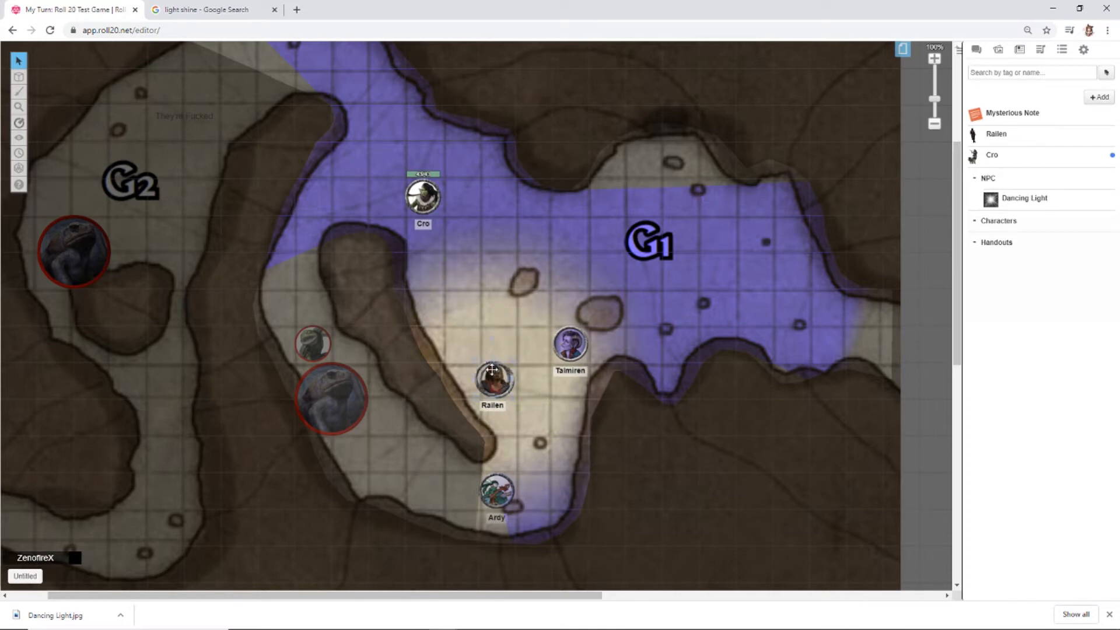
{"action": "mouse_move", "coordinate": [505, 376]}
{"action": "left_mouse_down"}
{"action": "mouse_move", "coordinate": [468, 339]}
{"action": "mouse_move", "coordinate": [506, 375]}
{"action": "left_mouse_up"}
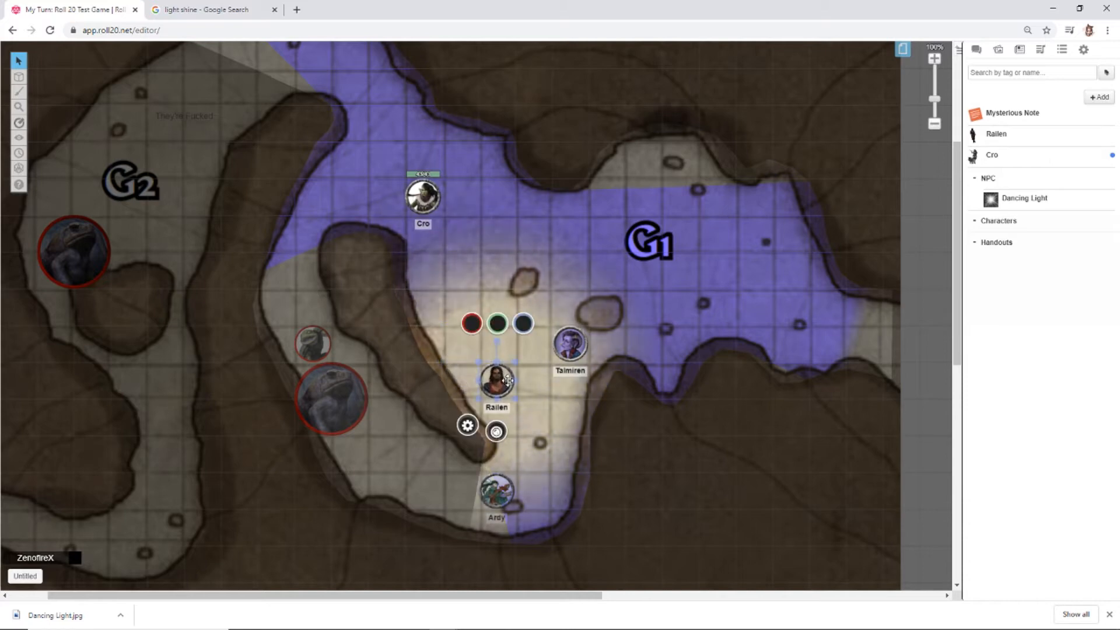
{"action": "left_click", "coordinate": [556, 421]}
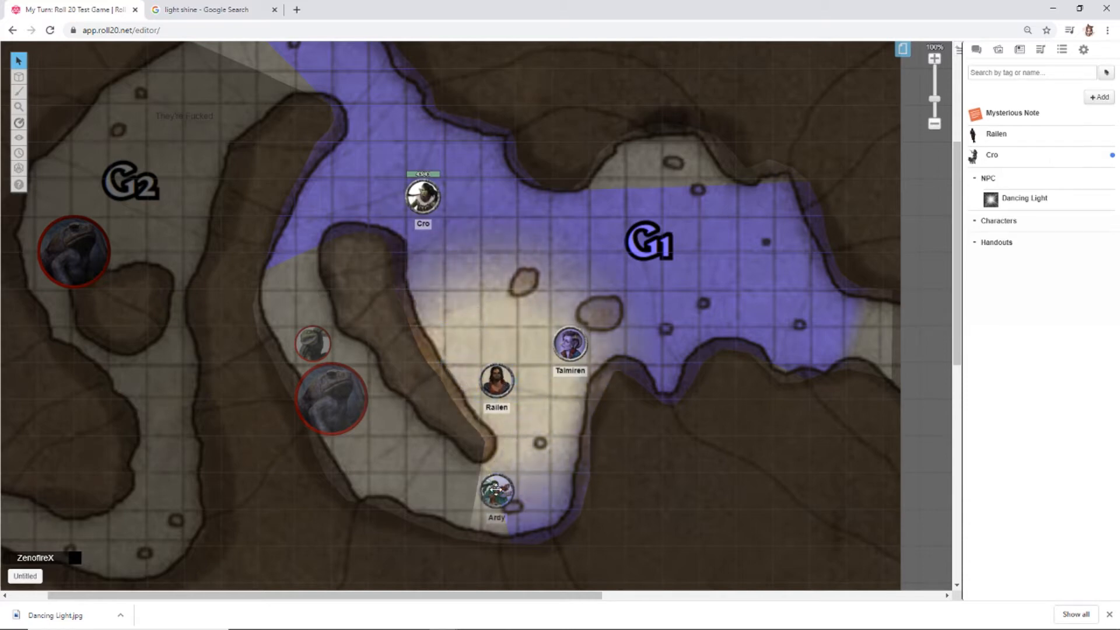
{"action": "mouse_move", "coordinate": [494, 492]}
{"action": "left_mouse_down"}
{"action": "mouse_move", "coordinate": [509, 485]}
{"action": "mouse_move", "coordinate": [496, 486]}
{"action": "left_mouse_up"}
{"action": "left_click", "coordinate": [497, 491]}
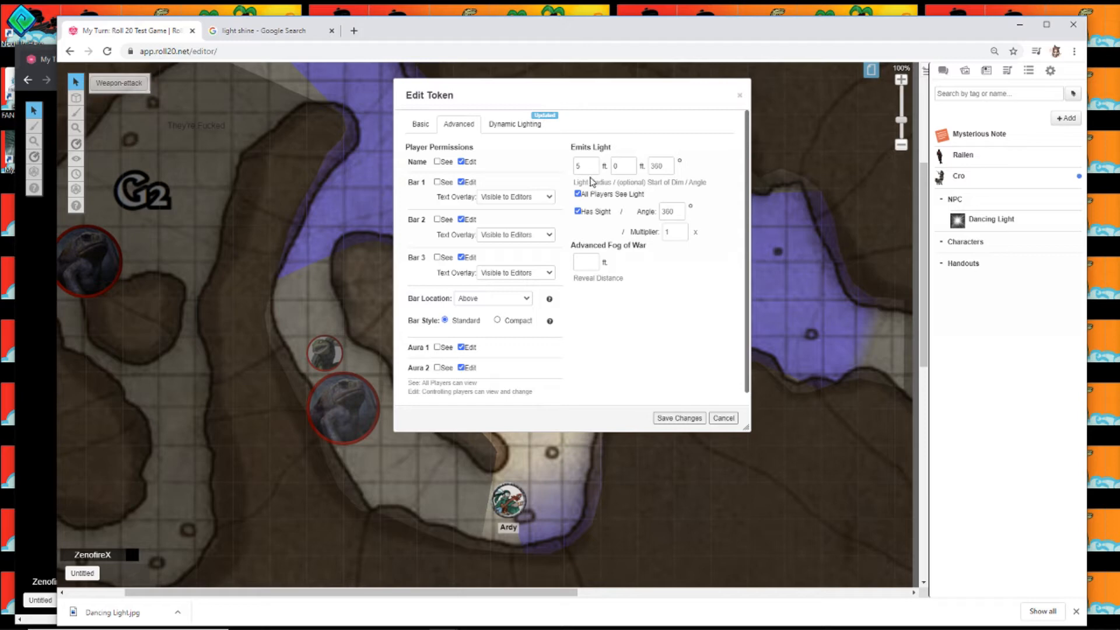
Step: Review the legacy Emits Light values of the Cro token and bring up its updated Dynamic Lighting settings
{"action": "left_click_drag", "start_coordinate": [582, 166], "coordinate": [609, 167]}
{"action": "left_click", "coordinate": [647, 186]}
{"action": "left_click", "coordinate": [515, 125]}
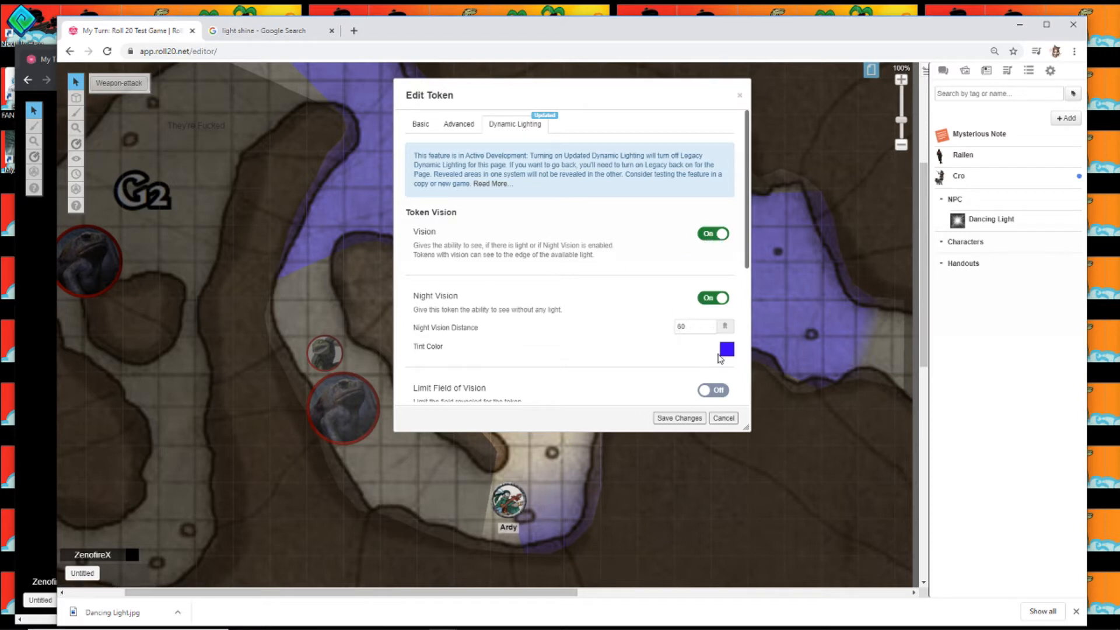
Step: Try enabling Limit Field of Vision for the Cro token and switch it back off
{"action": "scroll", "coordinate": [647, 338], "scroll_direction": "down", "scroll_amount": 1}
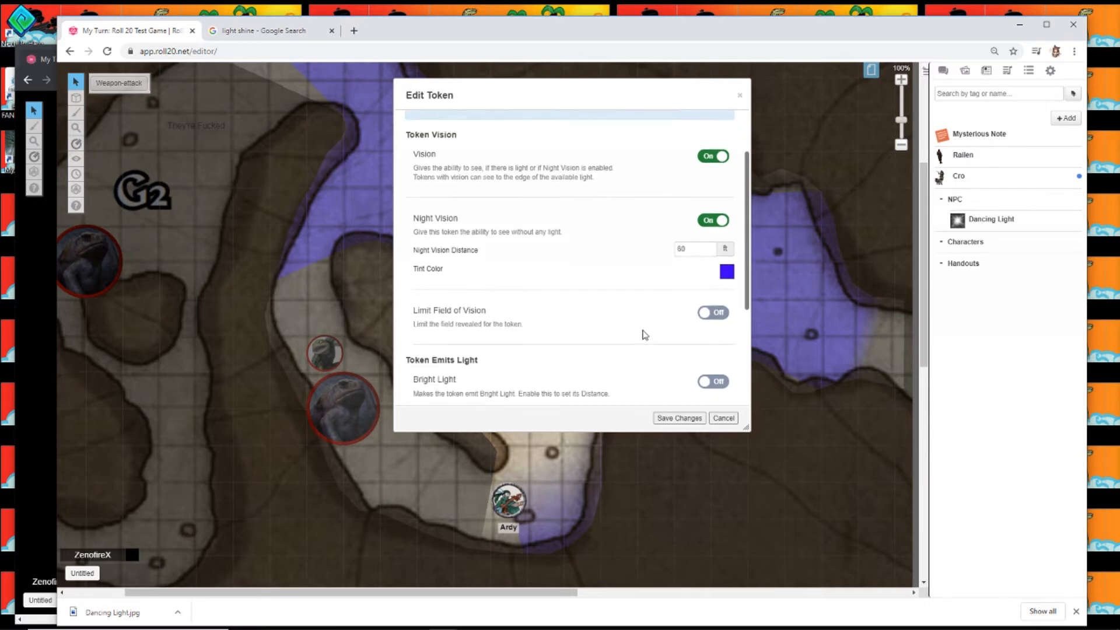
{"action": "left_click", "coordinate": [714, 316]}
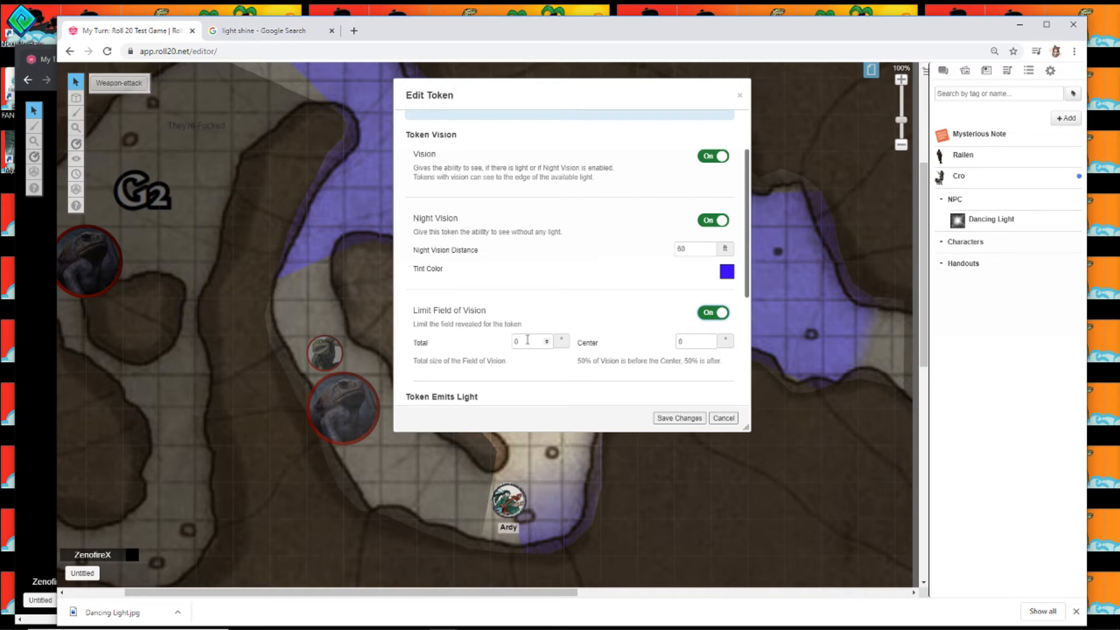
{"action": "left_click", "coordinate": [723, 314]}
Step: Review the Cro token's Bright Light, Low Light, Total Light and Light Multiplier settings, and save the token
{"action": "scroll", "coordinate": [623, 304], "scroll_direction": "down", "scroll_amount": 1}
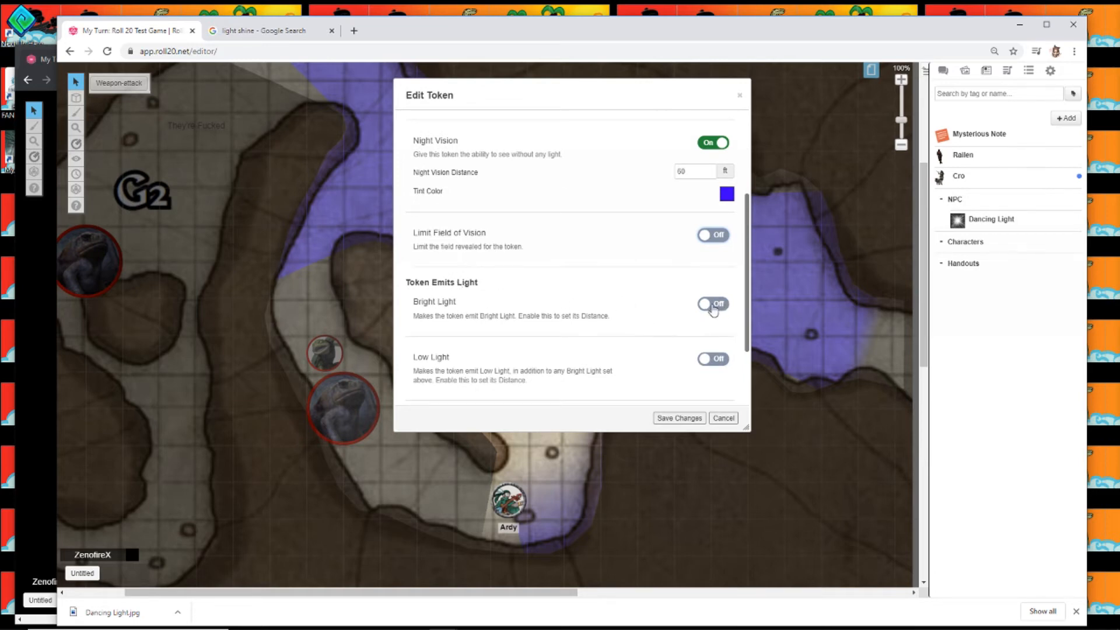
{"action": "scroll", "coordinate": [713, 310], "scroll_direction": "down", "scroll_amount": 1}
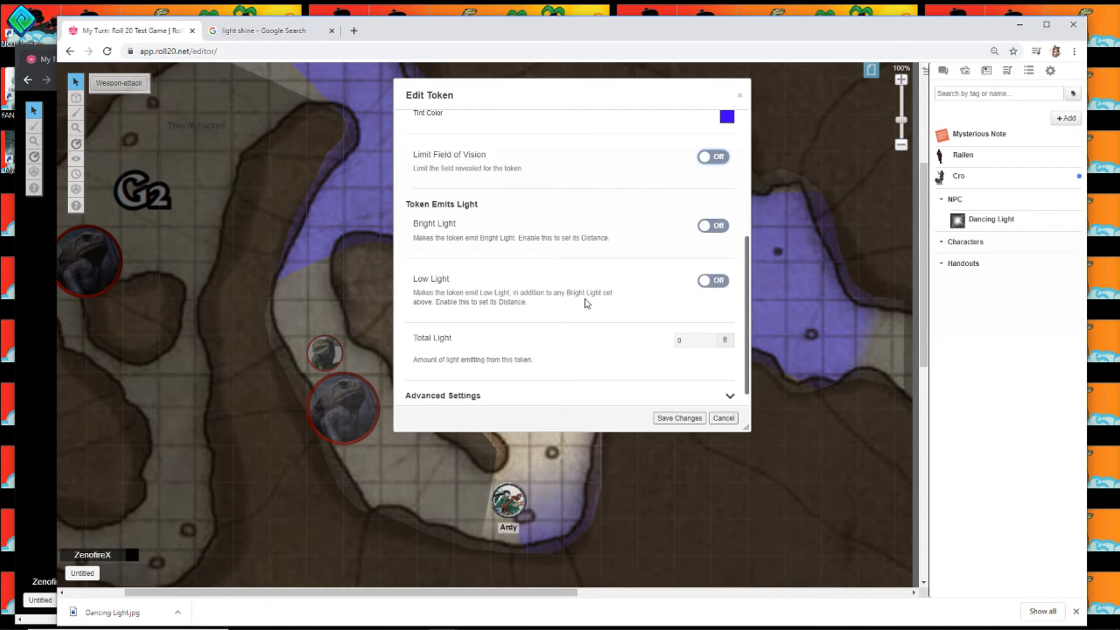
{"action": "scroll", "coordinate": [603, 295], "scroll_direction": "down", "scroll_amount": 1}
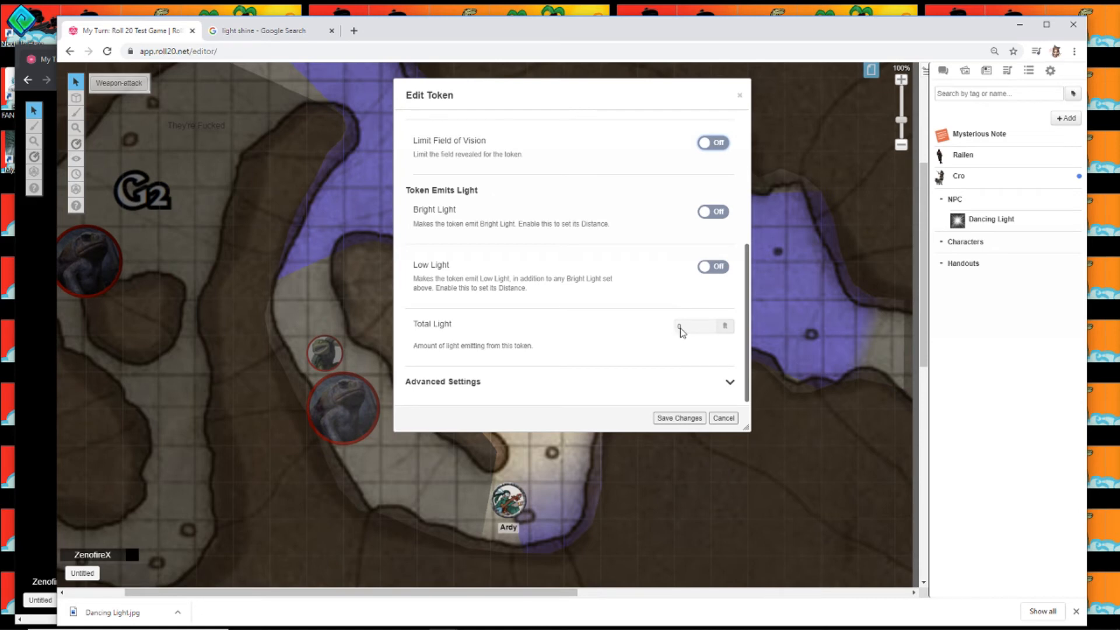
{"action": "left_click", "coordinate": [731, 389]}
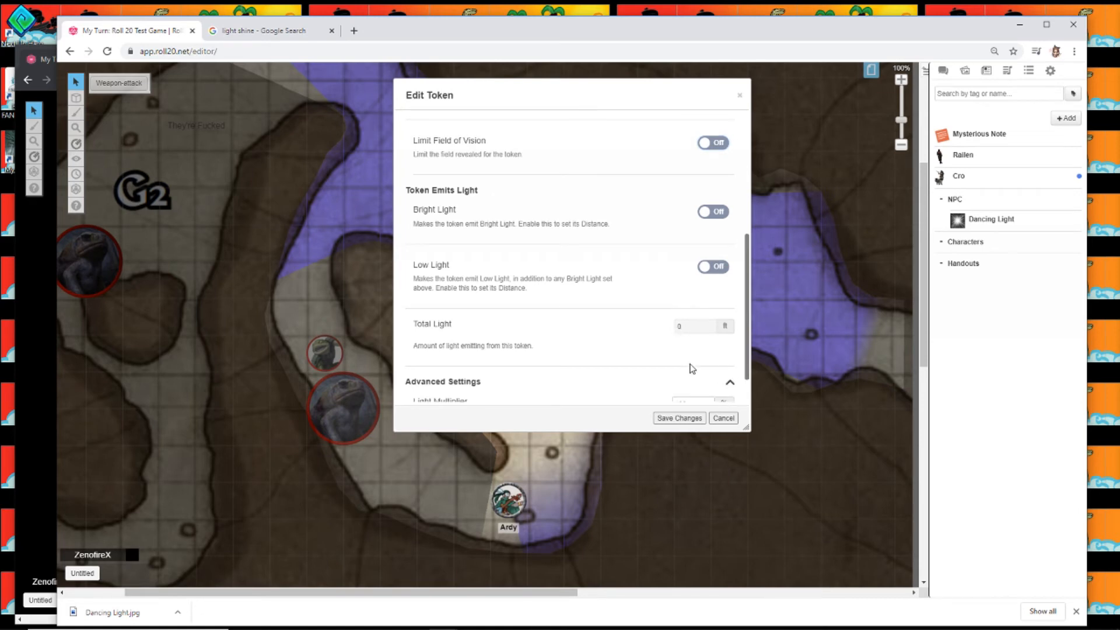
{"action": "scroll", "coordinate": [638, 357], "scroll_direction": "down", "scroll_amount": 3}
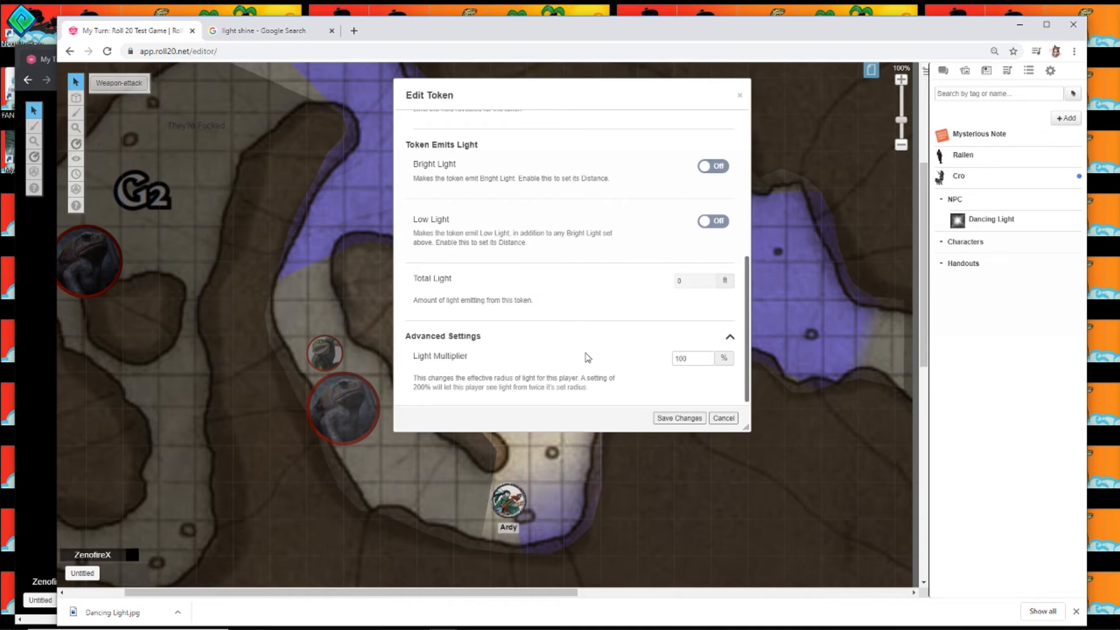
{"action": "left_click", "coordinate": [680, 417]}
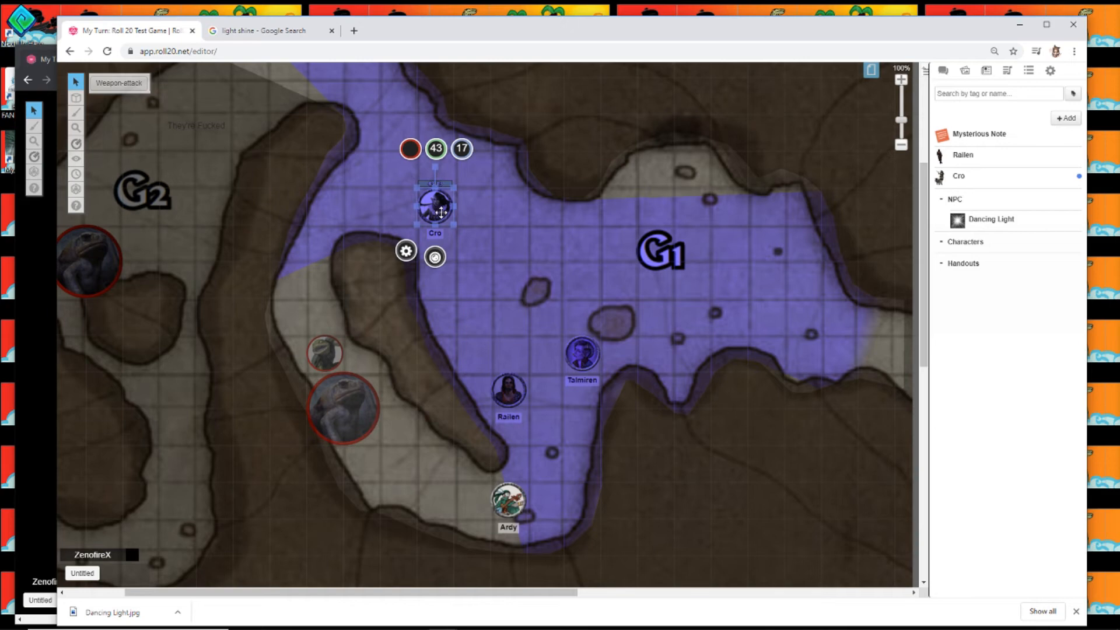
Step: Nudge the Cro token around its square to check its night vision on the map
{"action": "left_click_drag", "start_coordinate": [441, 208], "coordinate": [440, 205]}
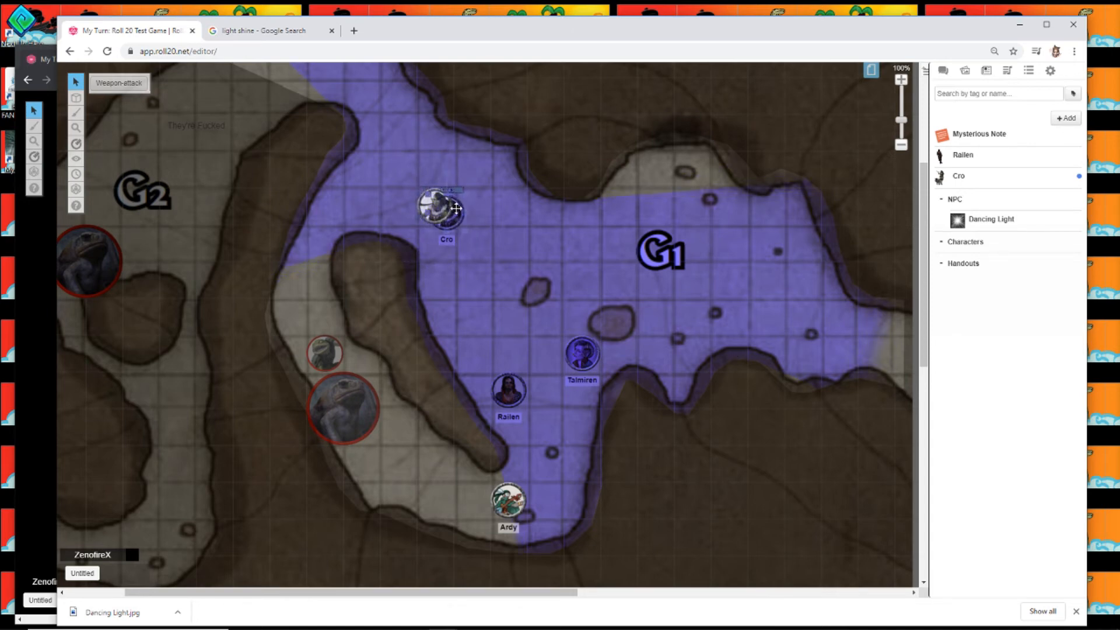
{"action": "mouse_move", "coordinate": [445, 206]}
{"action": "left_mouse_down"}
{"action": "mouse_move", "coordinate": [439, 160]}
{"action": "mouse_move", "coordinate": [413, 143]}
{"action": "mouse_move", "coordinate": [455, 205]}
{"action": "mouse_move", "coordinate": [545, 253]}
{"action": "mouse_move", "coordinate": [583, 252]}
{"action": "mouse_move", "coordinate": [461, 212]}
{"action": "left_mouse_up"}
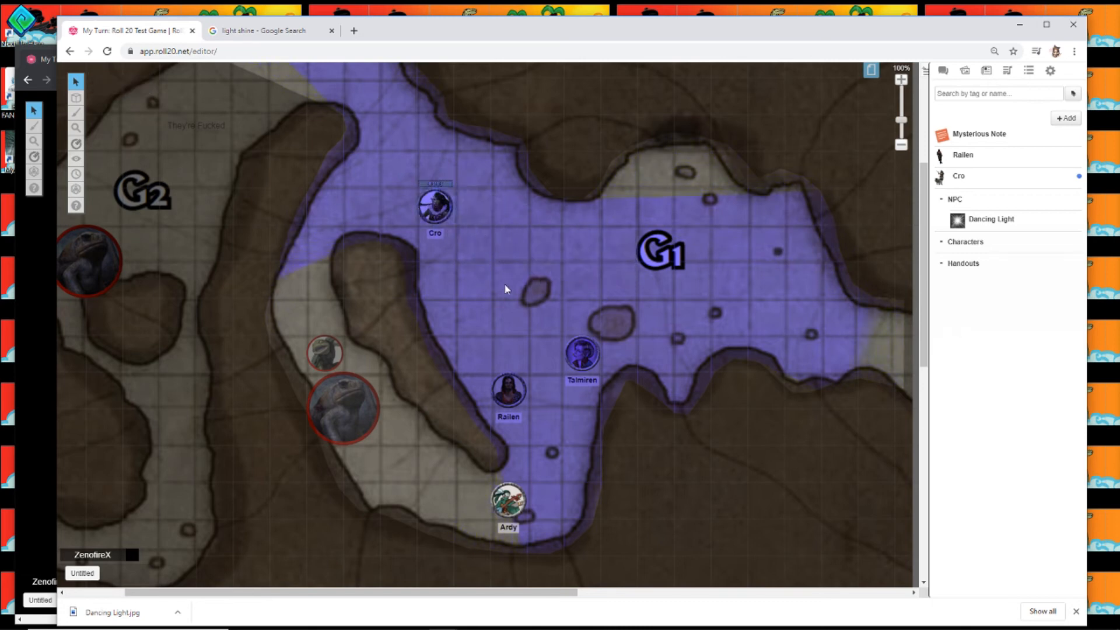
Step: Bring up the Railen token's settings and review its legacy Emits Light radius and dim-start values
{"action": "left_click", "coordinate": [511, 388]}
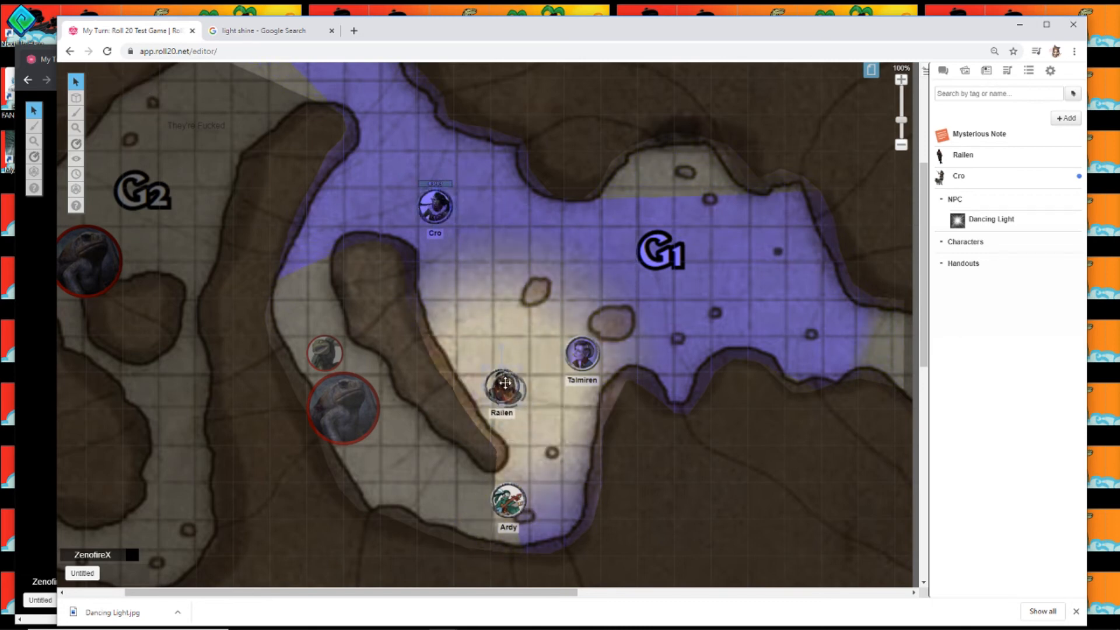
{"action": "double_click", "coordinate": [507, 399]}
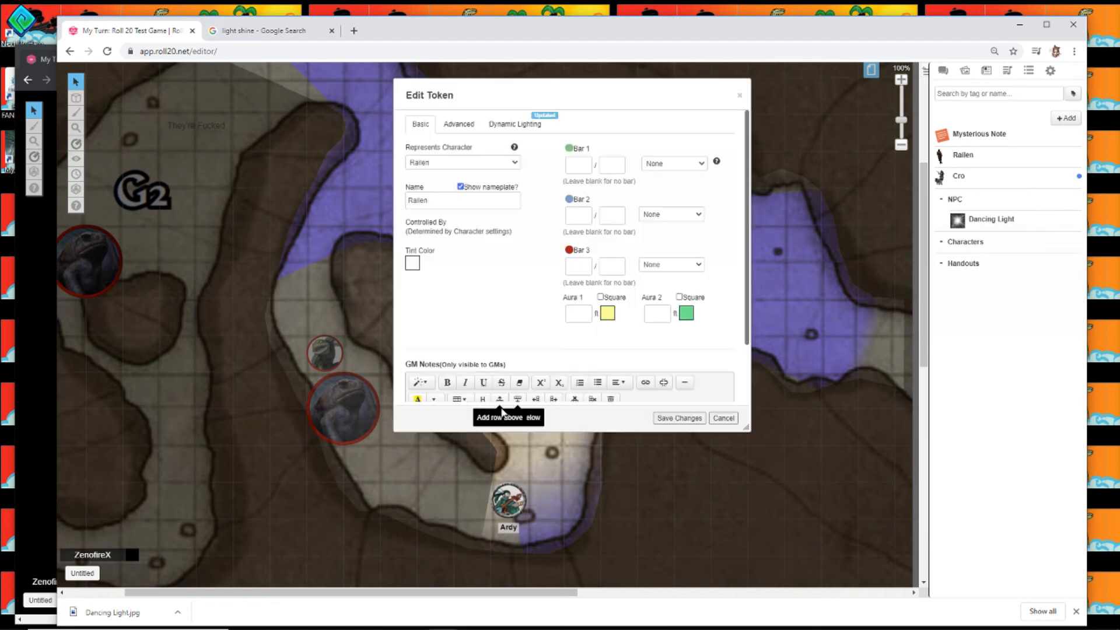
{"action": "left_click", "coordinate": [458, 126]}
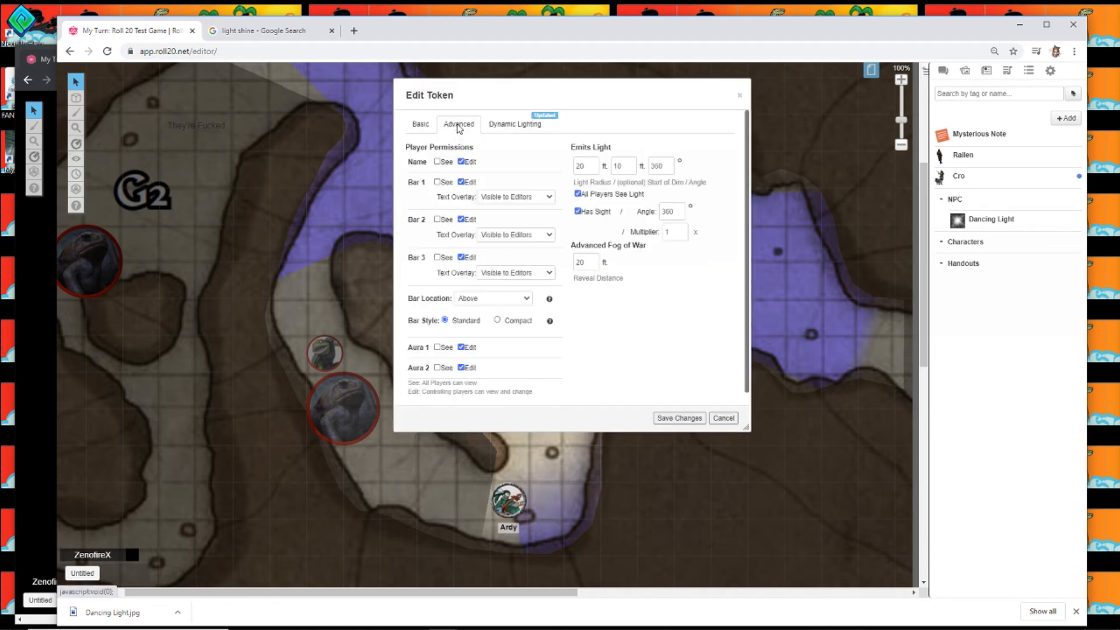
{"action": "left_click_drag", "start_coordinate": [586, 169], "coordinate": [610, 167]}
{"action": "left_click", "coordinate": [591, 186]}
{"action": "left_click", "coordinate": [618, 186]}
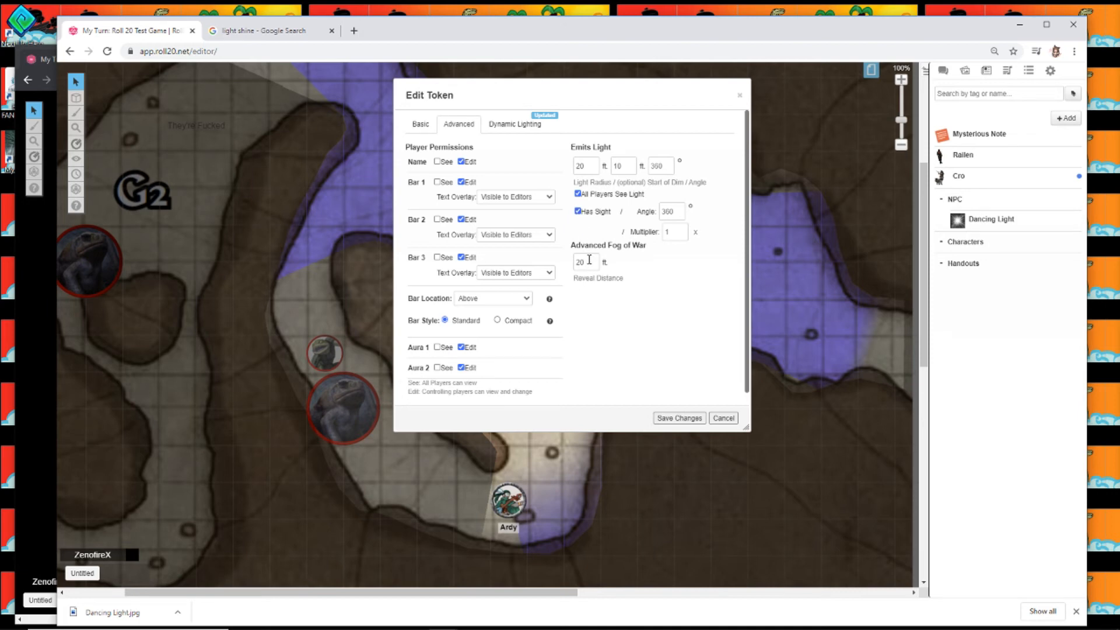
Step: Review the Railen token's updated Dynamic Lighting settings for Vision, Night Vision, Bright Light and Low Light
{"action": "left_click", "coordinate": [518, 126]}
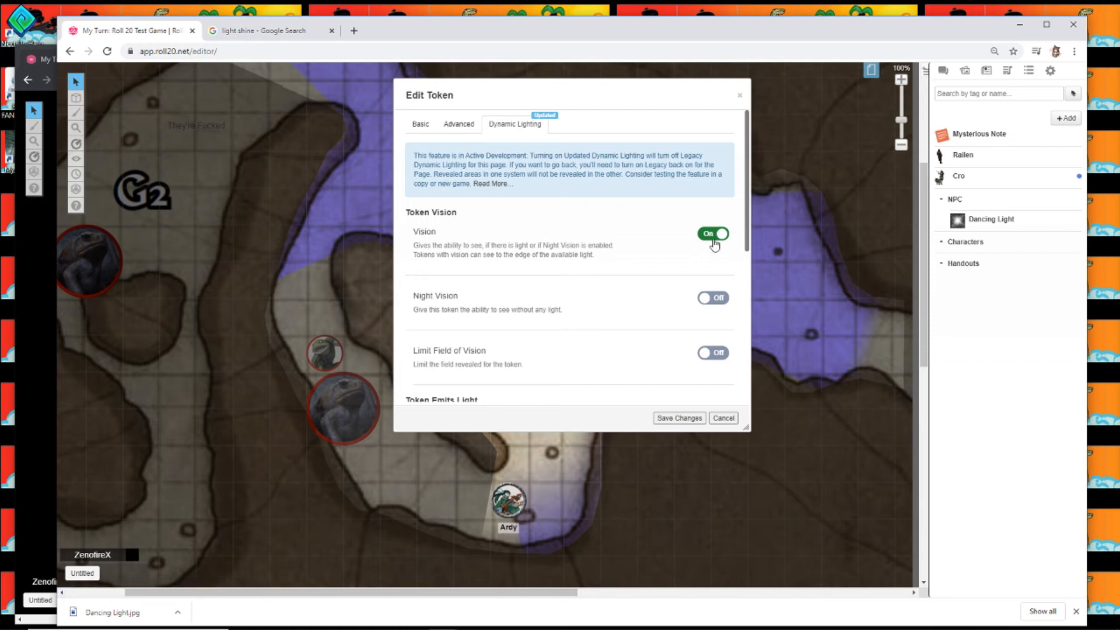
{"action": "scroll", "coordinate": [715, 242], "scroll_direction": "down", "scroll_amount": 2}
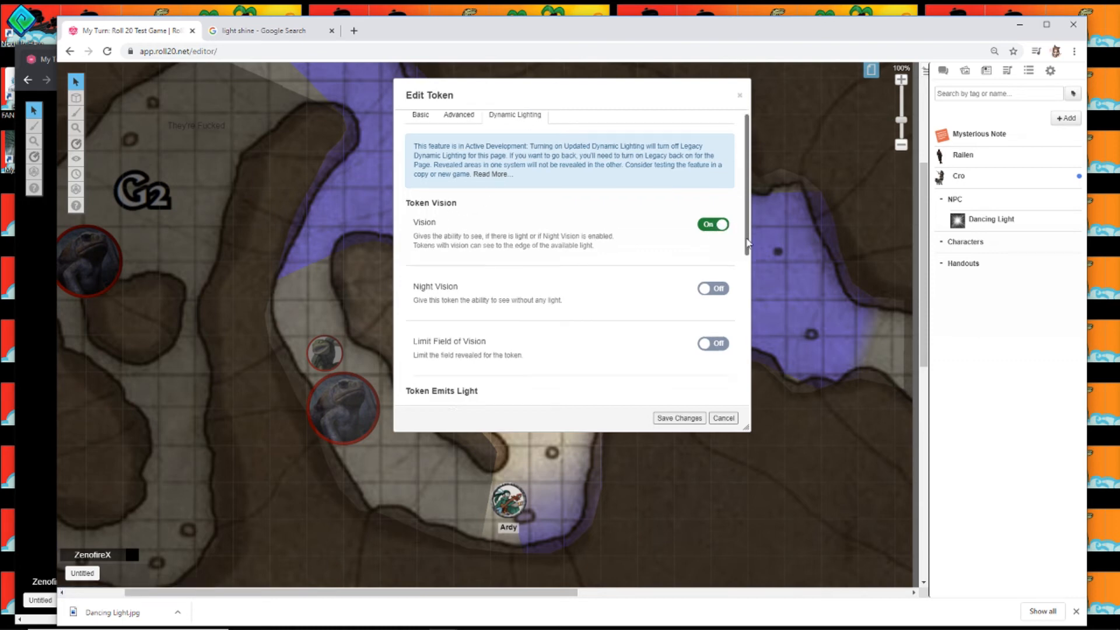
{"action": "scroll", "coordinate": [748, 250], "scroll_direction": "down", "scroll_amount": 1}
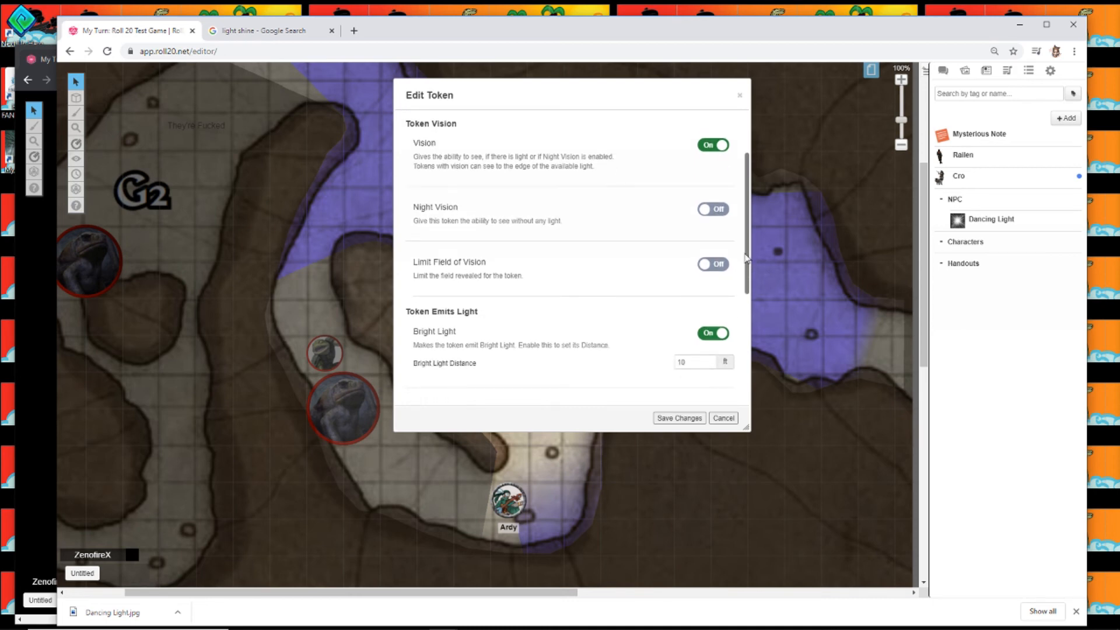
{"action": "scroll", "coordinate": [747, 272], "scroll_direction": "down", "scroll_amount": 2}
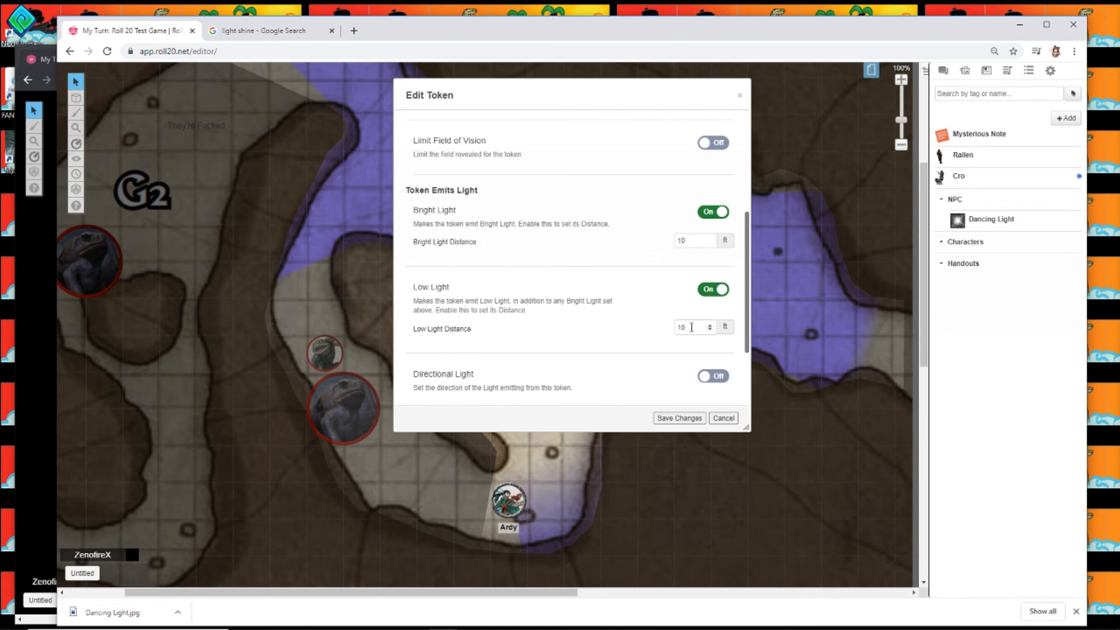
{"action": "scroll", "coordinate": [641, 292], "scroll_direction": "up", "scroll_amount": 3}
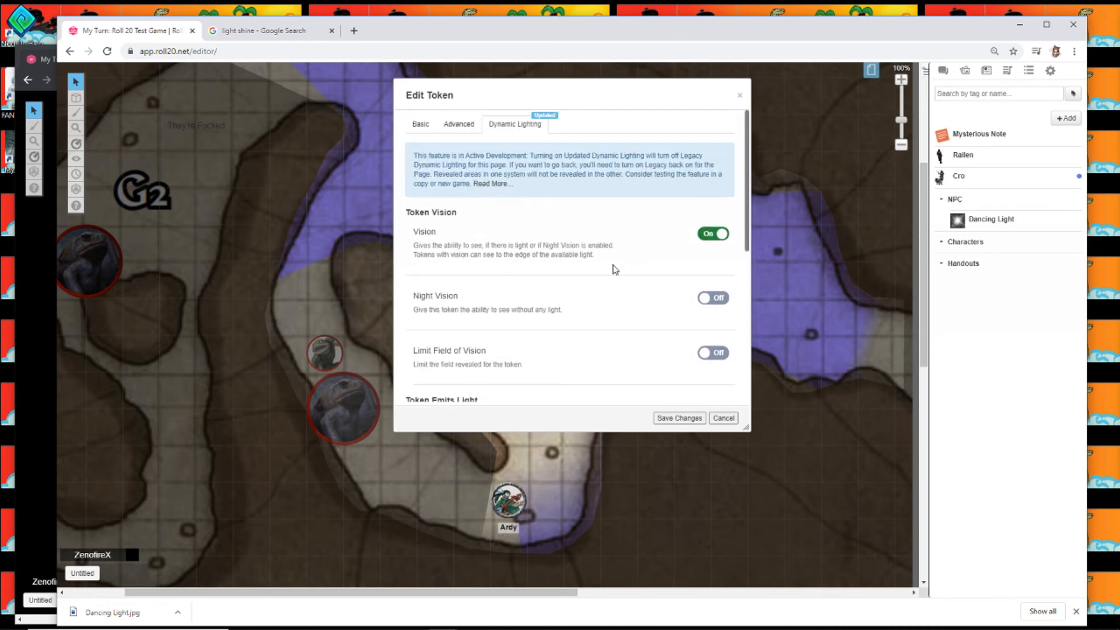
Step: Compare Railen's legacy Emits Light values with the updated Bright, Low and Total Light distances, and save the token
{"action": "left_click", "coordinate": [458, 123]}
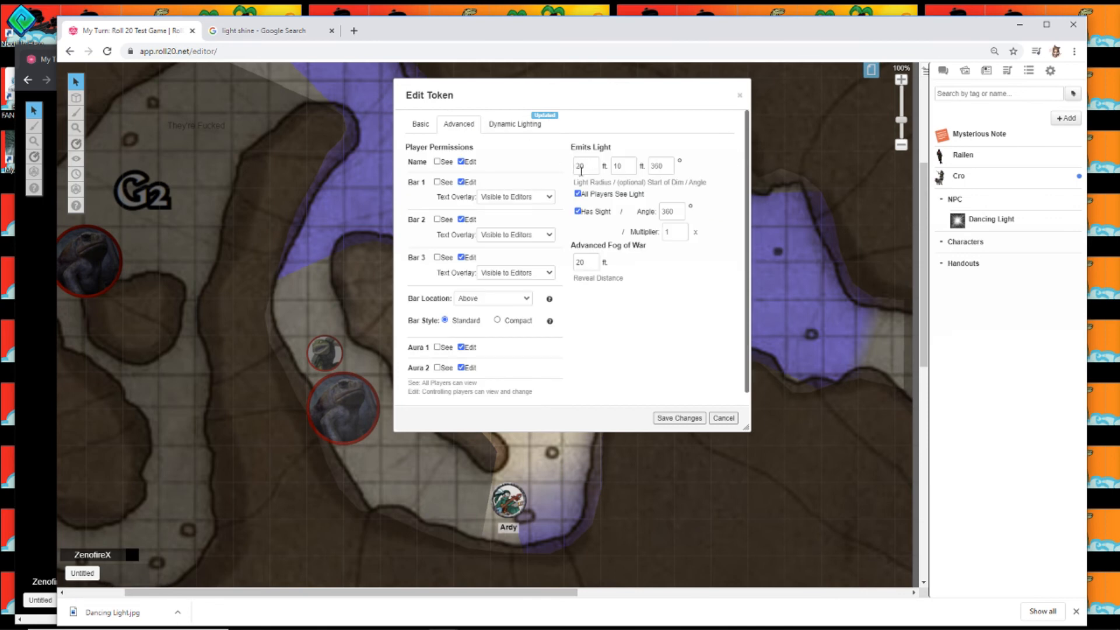
{"action": "left_click", "coordinate": [510, 128]}
{"action": "scroll", "coordinate": [645, 243], "scroll_direction": "down", "scroll_amount": 5}
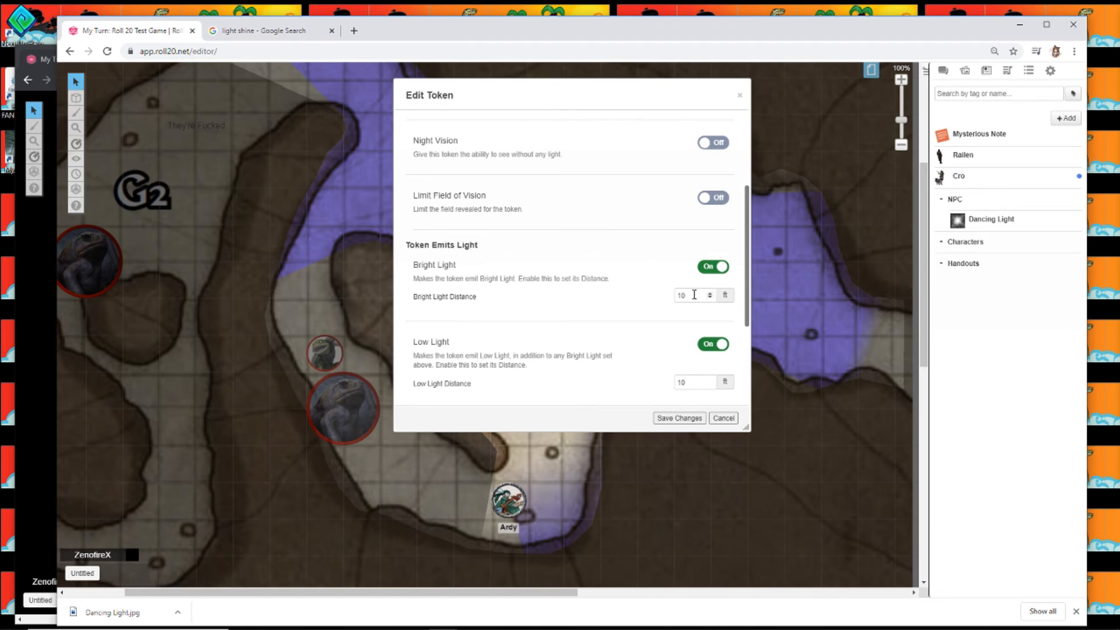
{"action": "scroll", "coordinate": [683, 350], "scroll_direction": "down", "scroll_amount": 3}
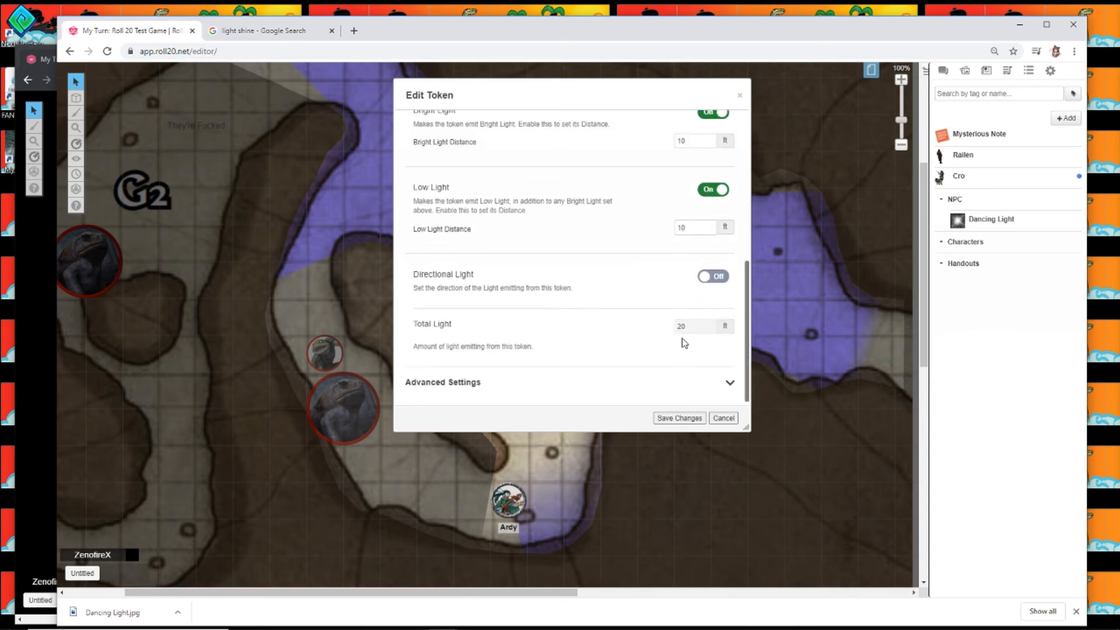
{"action": "left_click", "coordinate": [673, 419]}
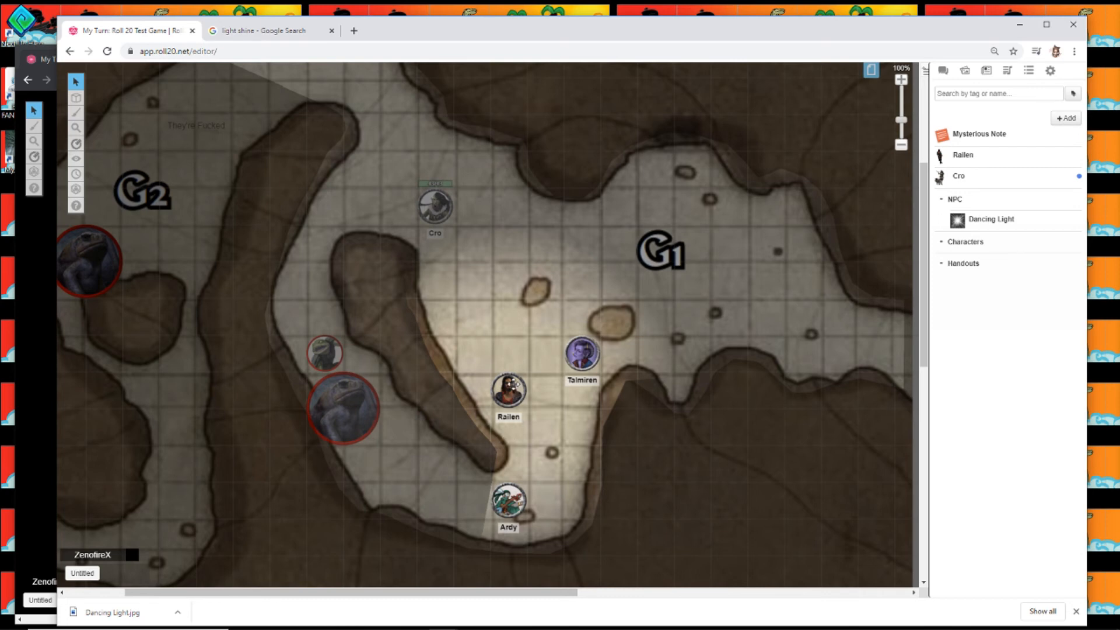
Step: Nudge the Railen token within its square to check its emitted light, and select the Talmiren token
{"action": "left_click_drag", "start_coordinate": [510, 379], "coordinate": [526, 387]}
{"action": "left_click", "coordinate": [560, 390]}
{"action": "left_click", "coordinate": [588, 349]}
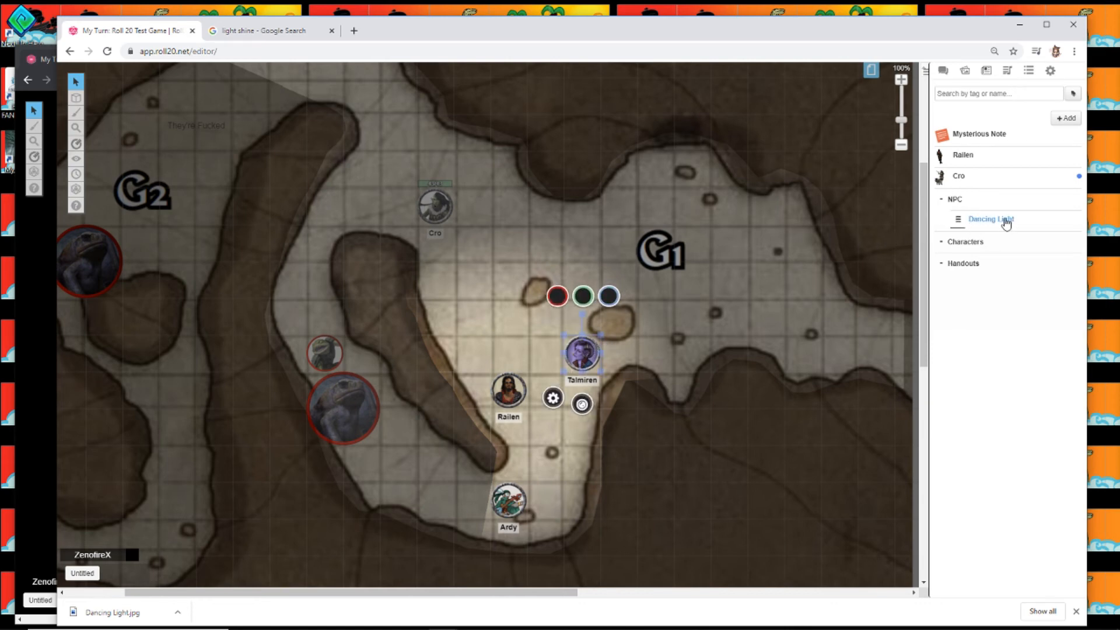
Step: Place four Dancing Light tokens on the map: one below Talmiren, one on each side of Ardy, and one near the large frog
{"action": "left_click_drag", "start_coordinate": [1006, 223], "coordinate": [584, 426]}
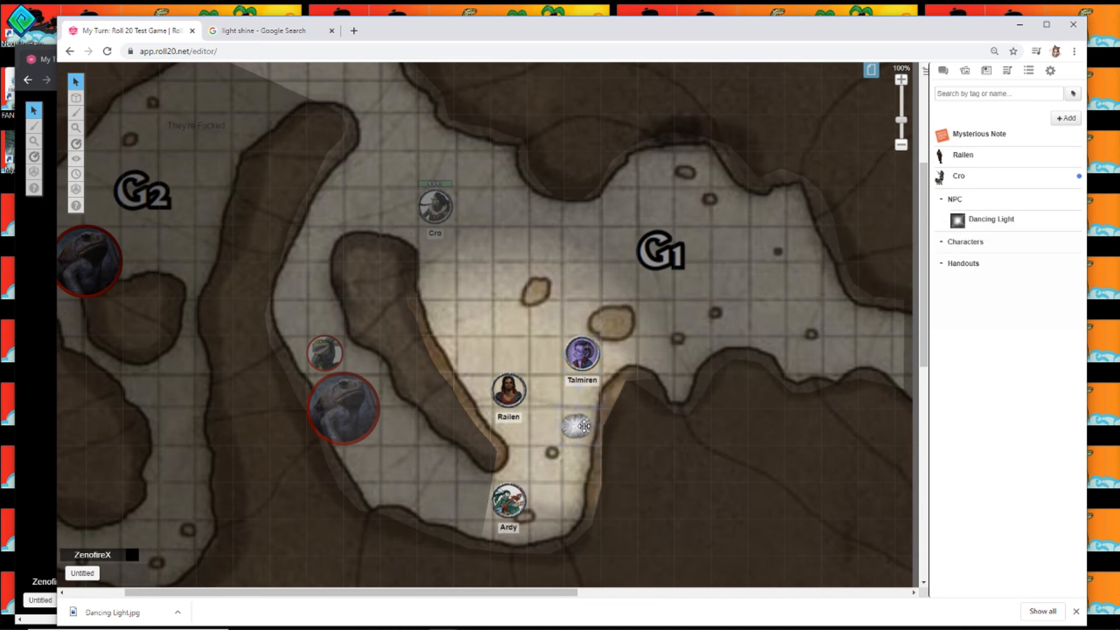
{"action": "left_click_drag", "start_coordinate": [958, 220], "coordinate": [552, 500]}
{"action": "left_click_drag", "start_coordinate": [990, 220], "coordinate": [475, 501]}
{"action": "left_click_drag", "start_coordinate": [986, 222], "coordinate": [400, 465]}
{"action": "left_click", "coordinate": [618, 491]}
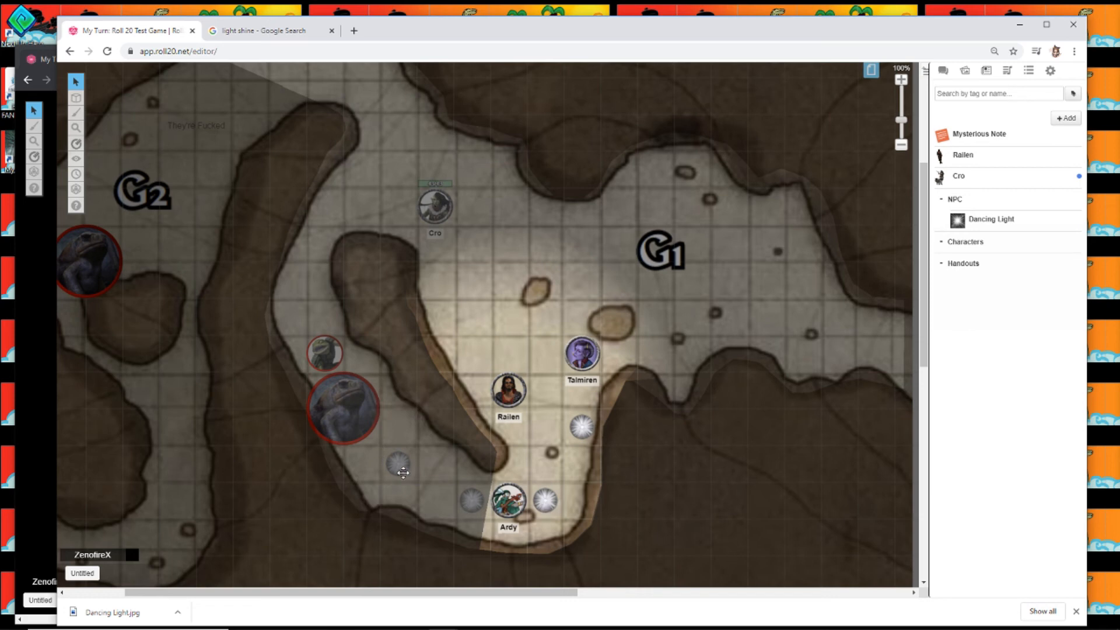
Step: Bring up the settings of the Dancing Light token below Talmiren and review its legacy Emits Light values
{"action": "left_click", "coordinate": [582, 427]}
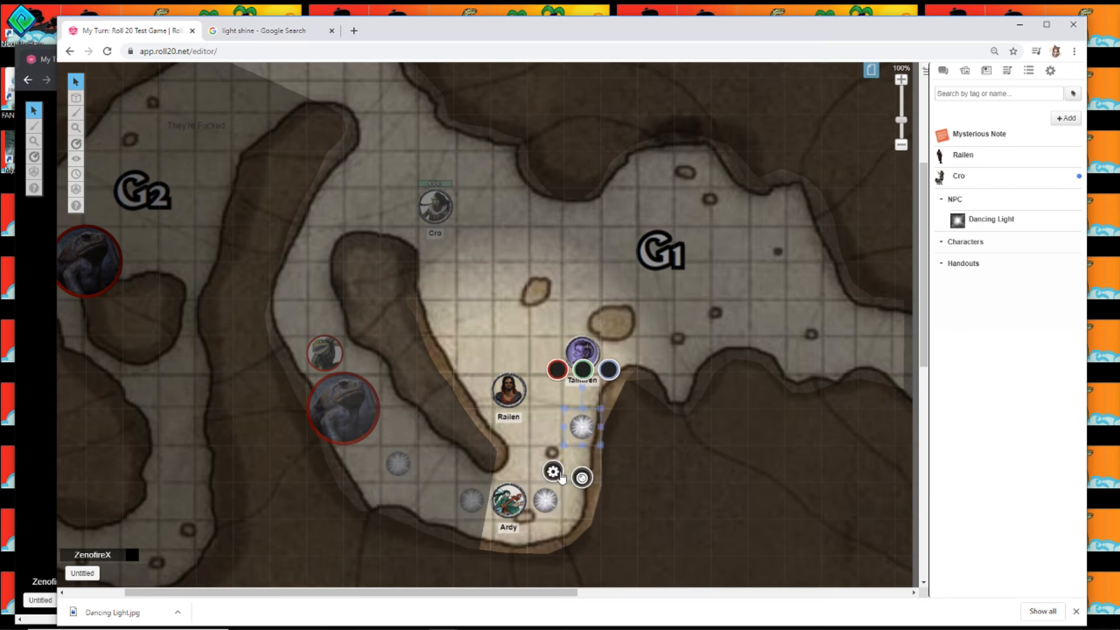
{"action": "left_click", "coordinate": [553, 472]}
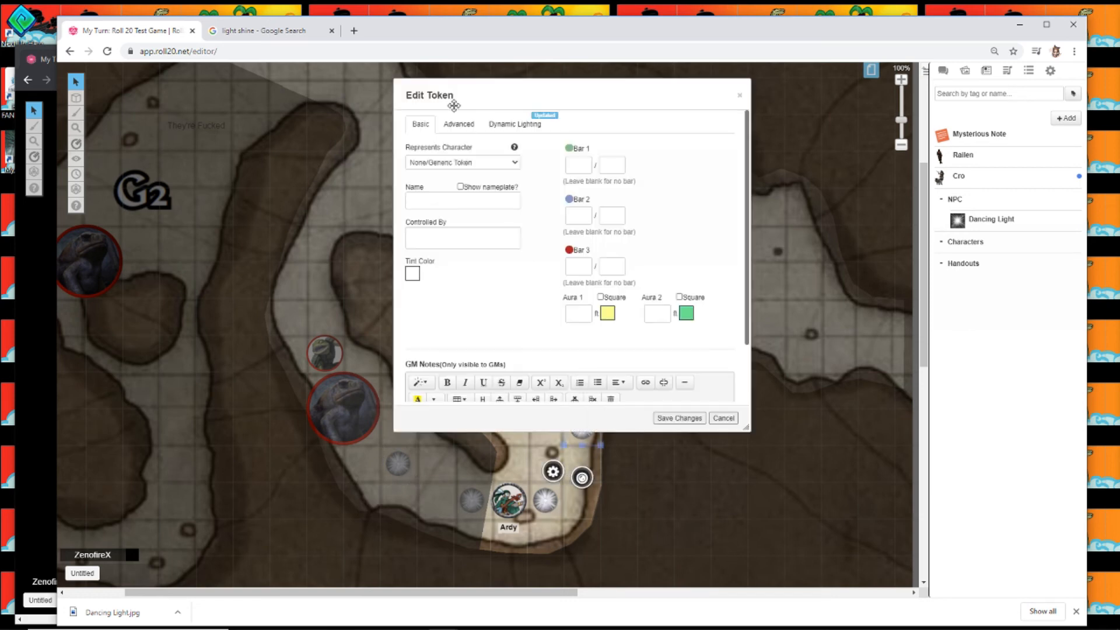
{"action": "left_click", "coordinate": [459, 124]}
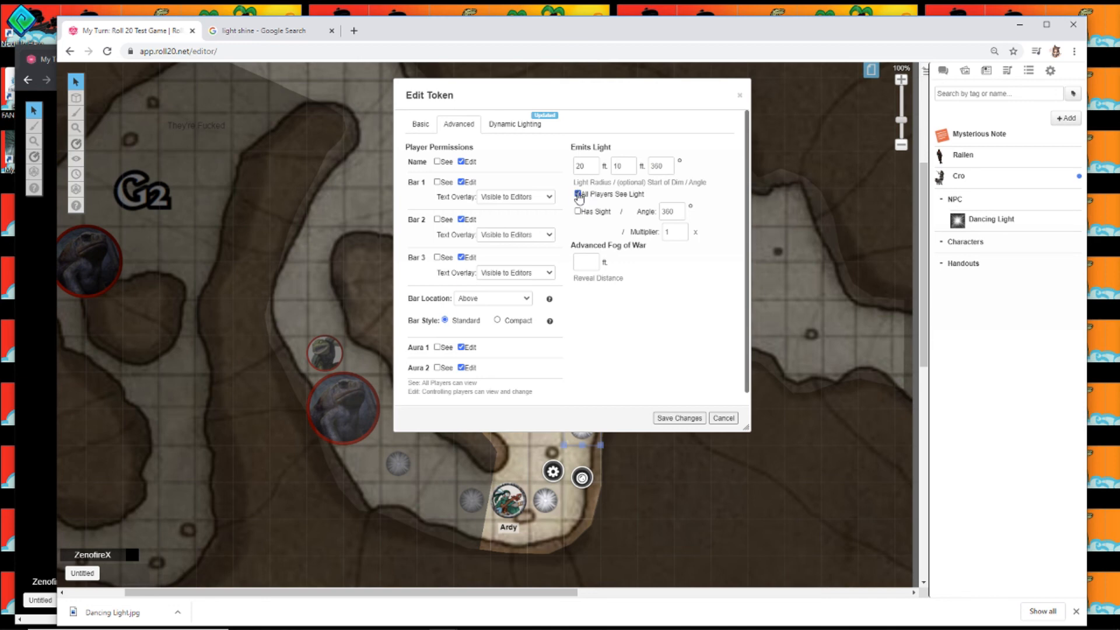
Step: Review the Dancing Light token's updated vision settings and its Bright, Low and Total Light distances, and save the token
{"action": "left_click", "coordinate": [513, 124]}
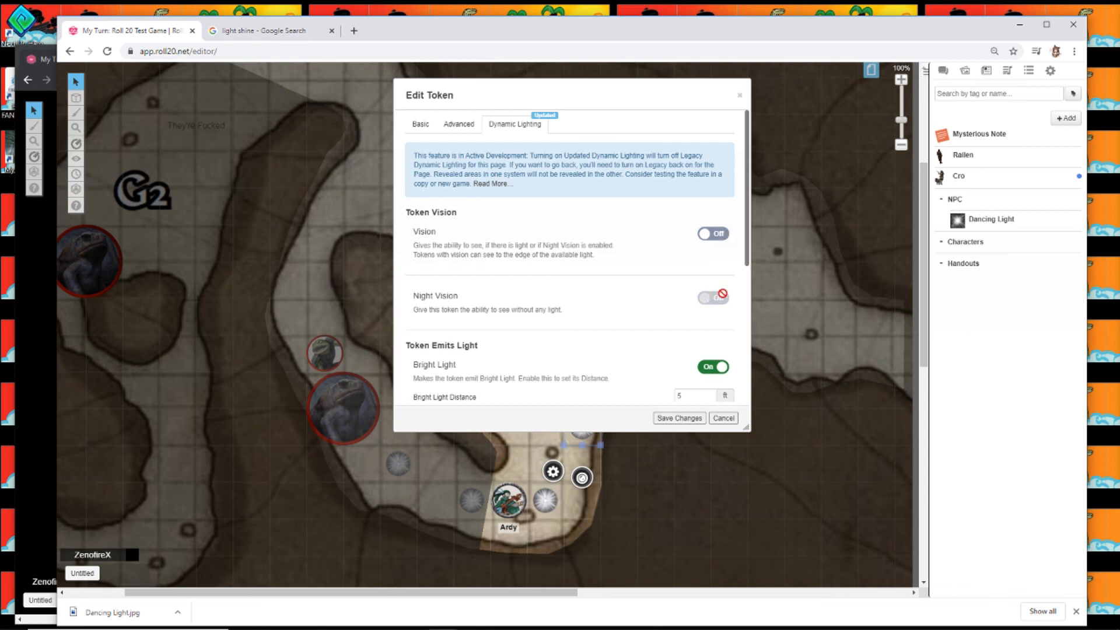
{"action": "scroll", "coordinate": [682, 289], "scroll_direction": "down", "scroll_amount": 1}
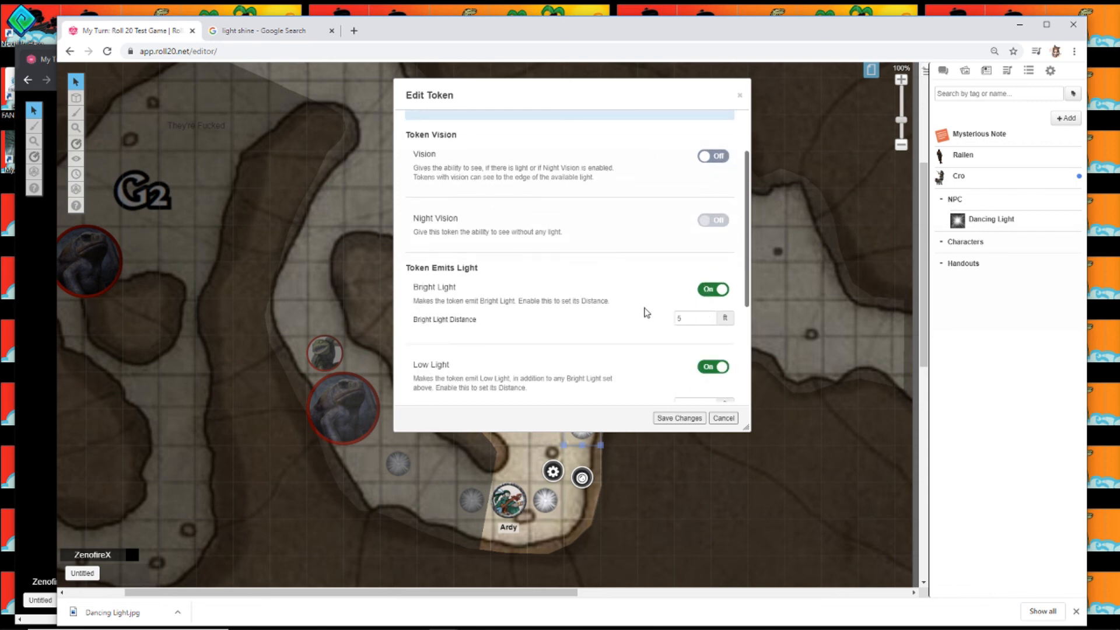
{"action": "scroll", "coordinate": [646, 312], "scroll_direction": "down", "scroll_amount": 1}
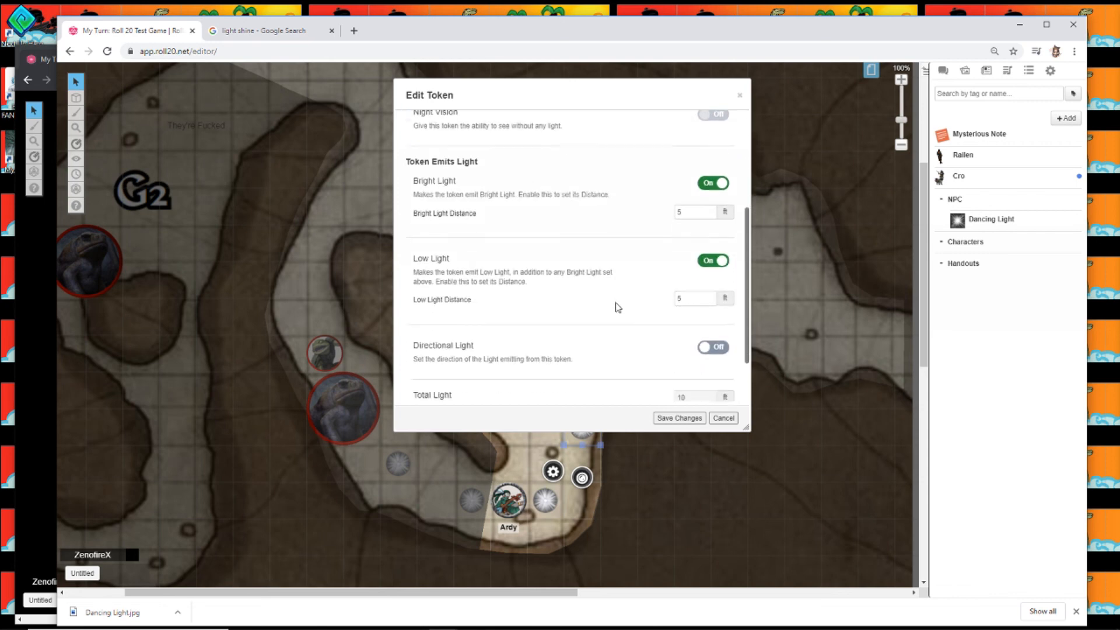
{"action": "scroll", "coordinate": [619, 309], "scroll_direction": "down", "scroll_amount": 1}
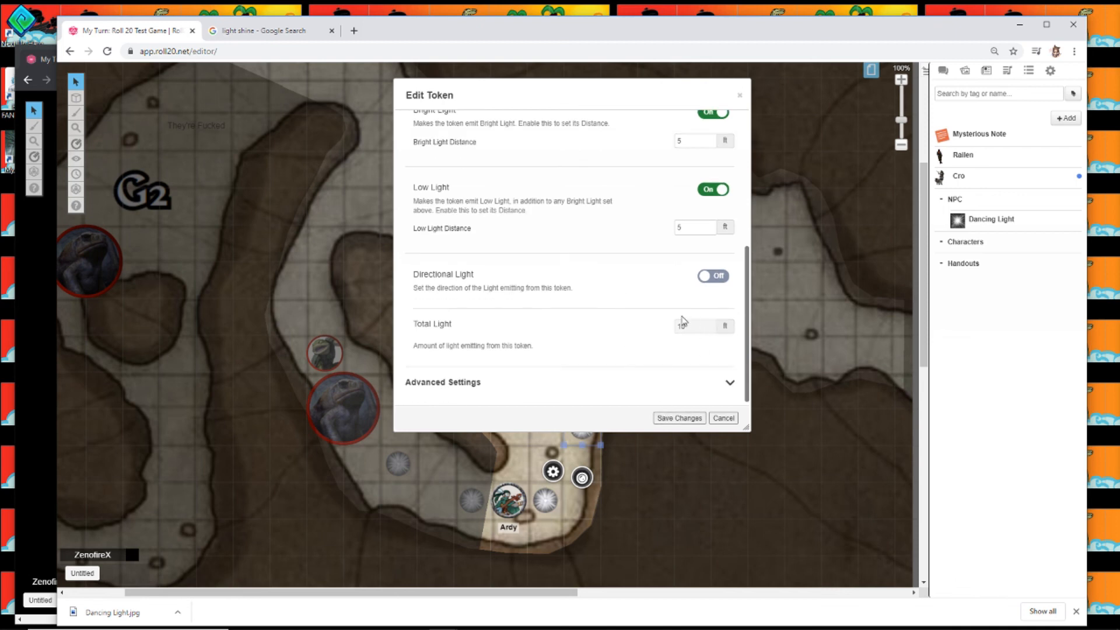
{"action": "left_click", "coordinate": [666, 418]}
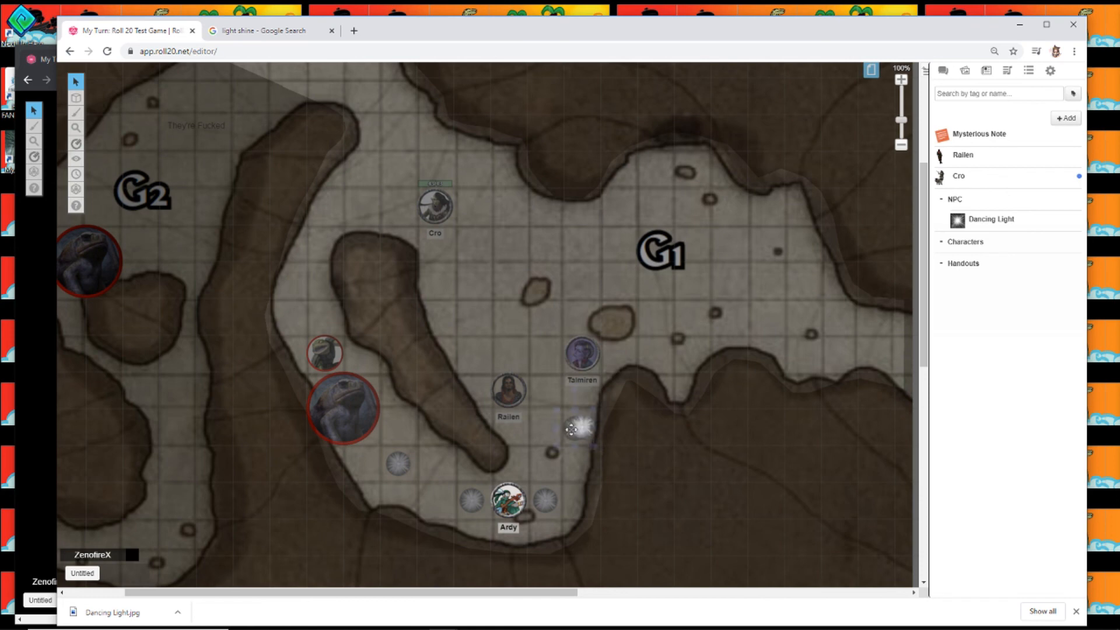
Step: Nudge the Dancing Light token to check its light, select Ardy, and switch to the player's view in the incognito window
{"action": "mouse_move", "coordinate": [572, 430]}
{"action": "left_mouse_down"}
{"action": "mouse_move", "coordinate": [575, 440]}
{"action": "mouse_move", "coordinate": [581, 426]}
{"action": "left_mouse_up"}
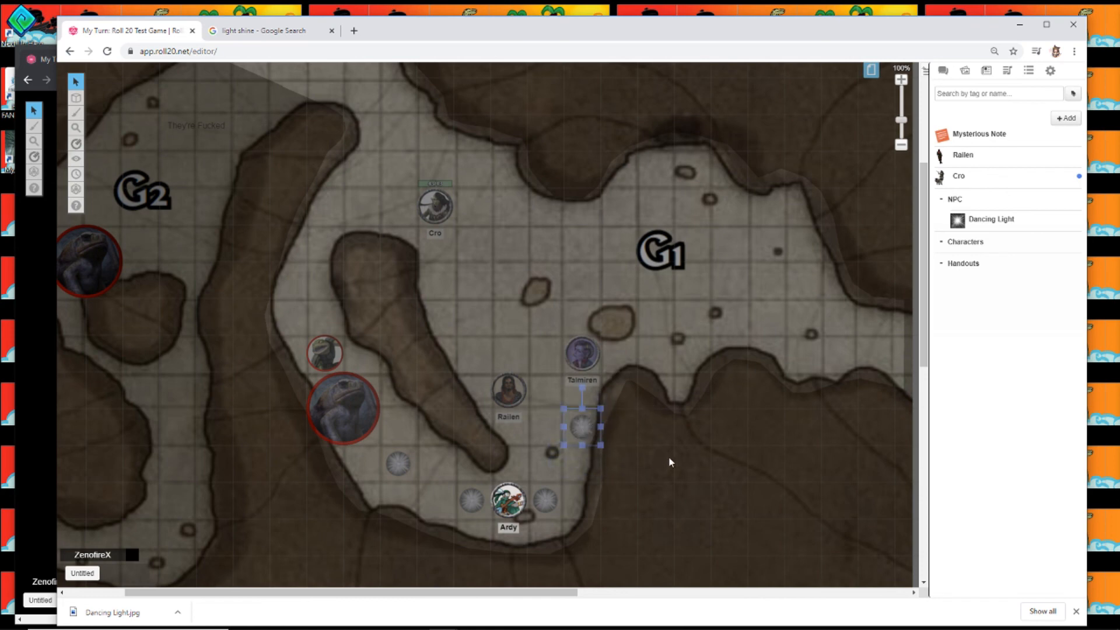
{"action": "left_click", "coordinate": [518, 495]}
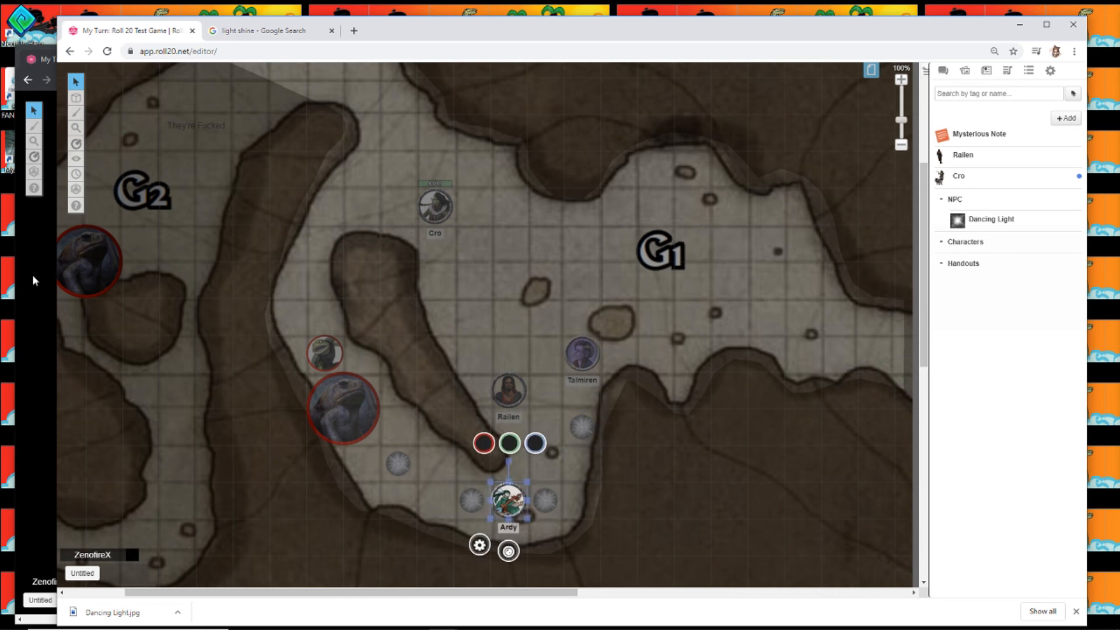
{"action": "left_click", "coordinate": [29, 295]}
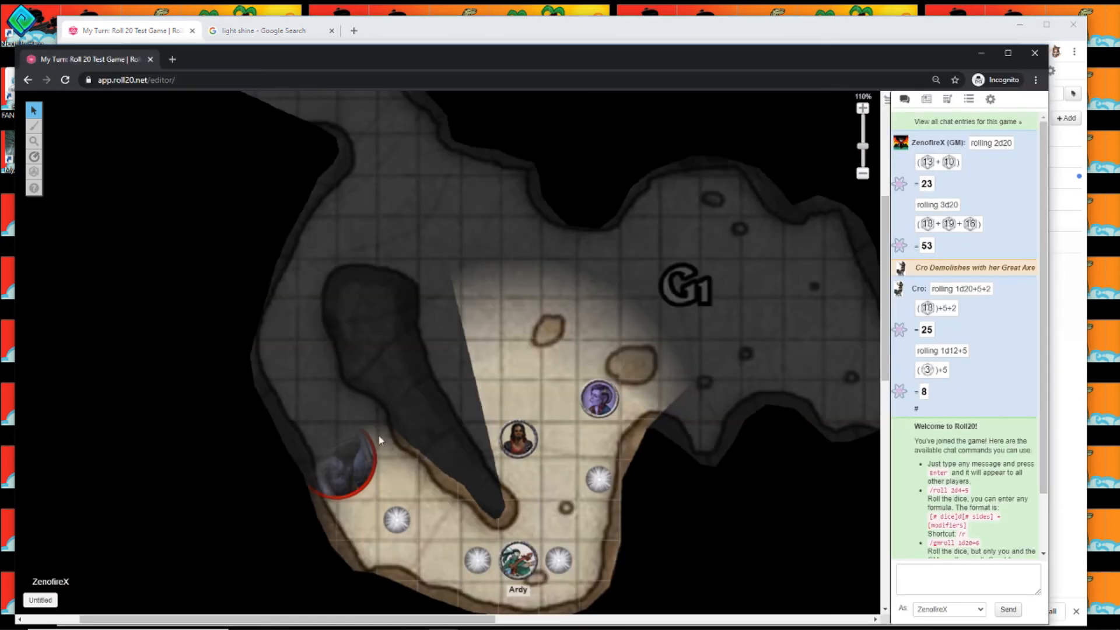
{"action": "scroll", "coordinate": [695, 530], "scroll_direction": "down", "scroll_amount": 1}
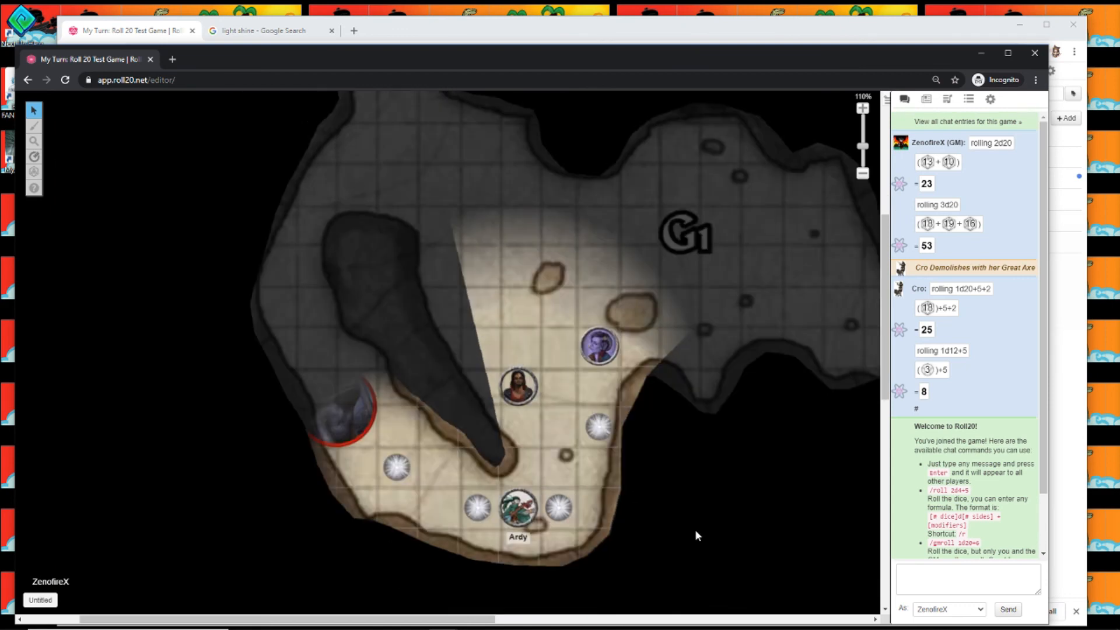
Step: Select the Ardy and Cro tokens in the player's view to examine what the light reveals
{"action": "left_click", "coordinate": [511, 503]}
{"action": "left_click", "coordinate": [608, 512]}
{"action": "left_click", "coordinate": [436, 191]}
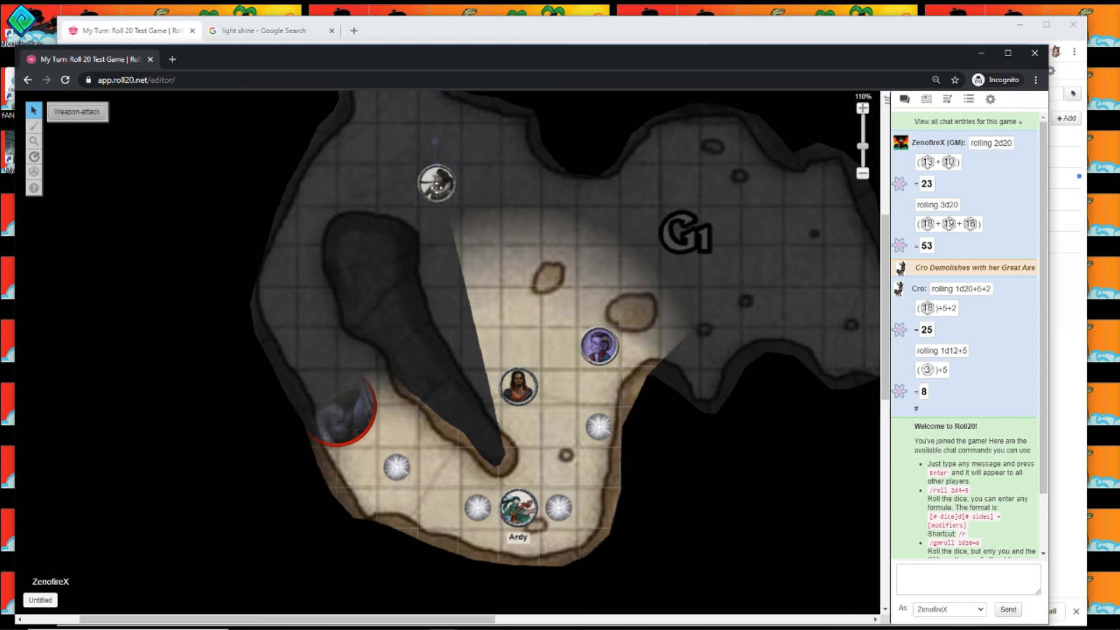